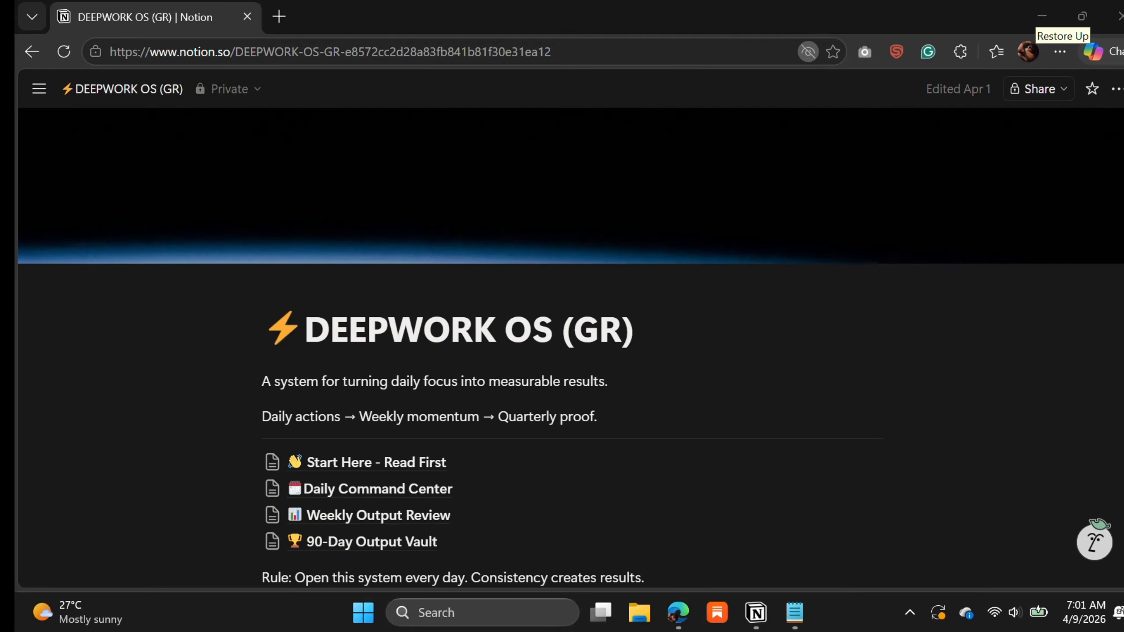
Step: Look over the DEEPWORK OS (GR) home page, view the Start Here - Read First page and return to the home page
{"action": "scroll", "coordinate": [531, 328], "scroll_direction": "down", "scroll_amount": 2}
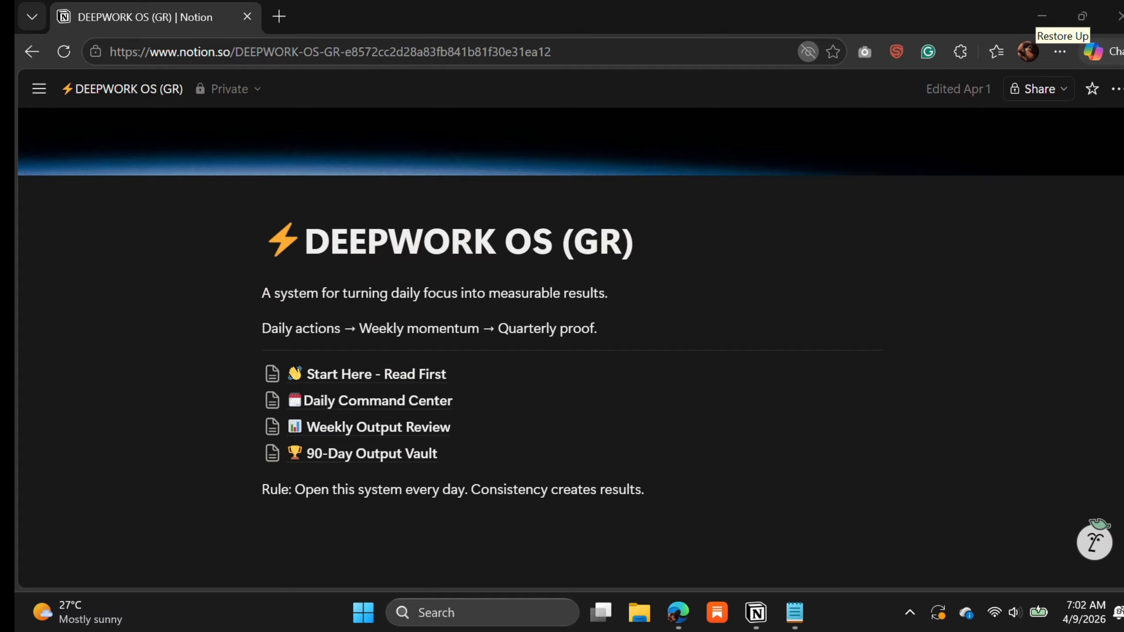
{"action": "scroll", "coordinate": [354, 389], "scroll_direction": "down", "scroll_amount": 2}
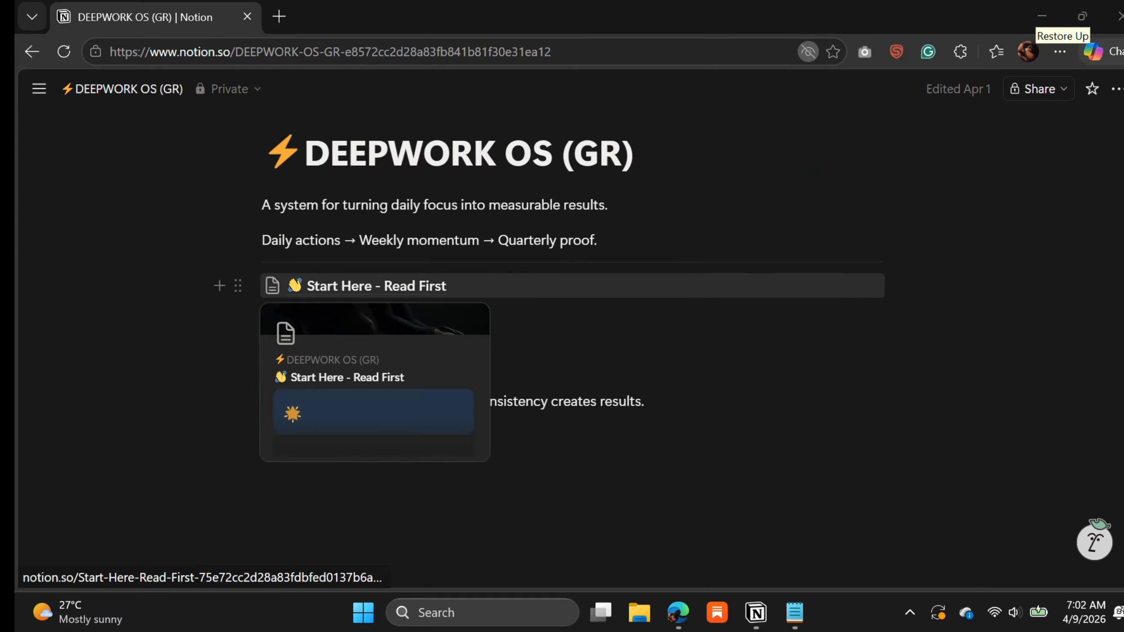
{"action": "left_click", "coordinate": [376, 285]}
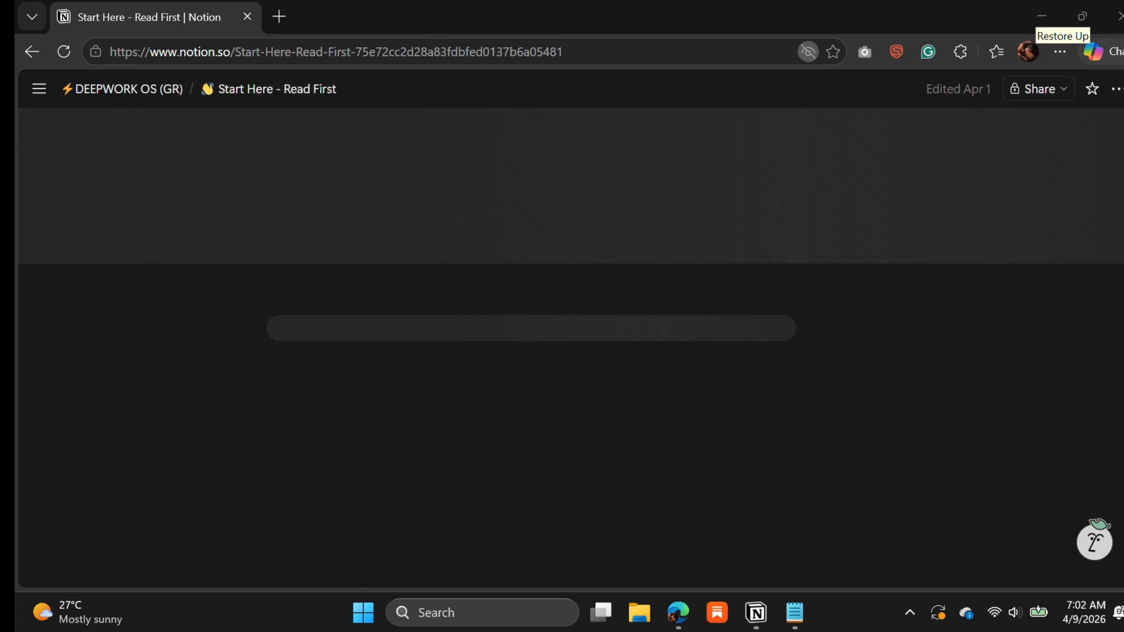
{"action": "left_click", "coordinate": [32, 51]}
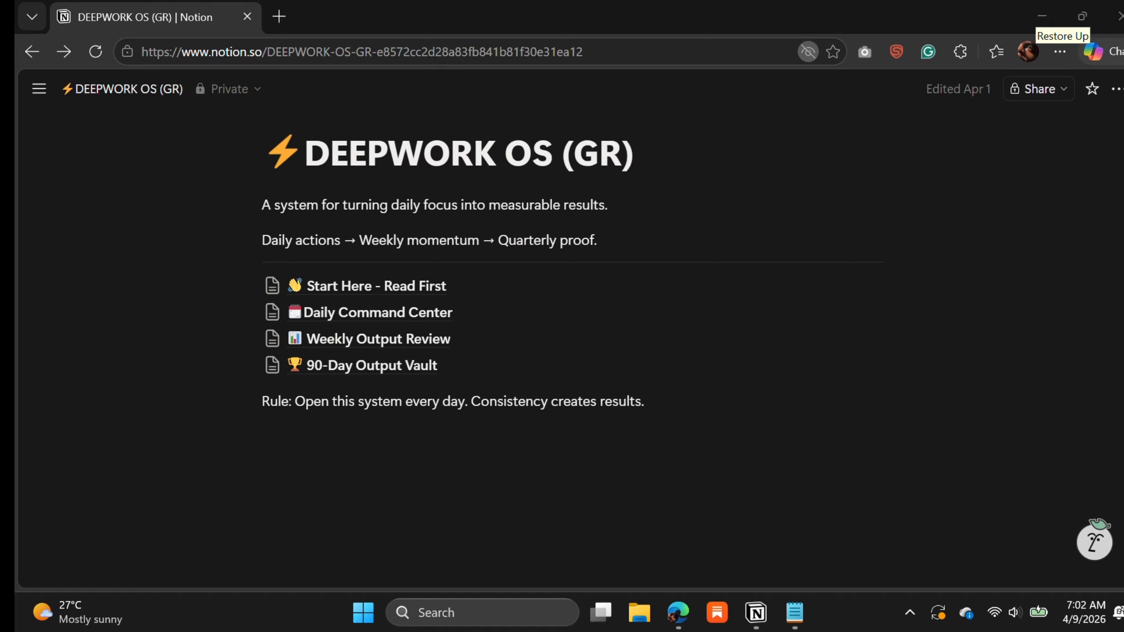
Step: Duplicate the DEEPWORK OS (GR) page
{"action": "left_click", "coordinate": [1116, 89]}
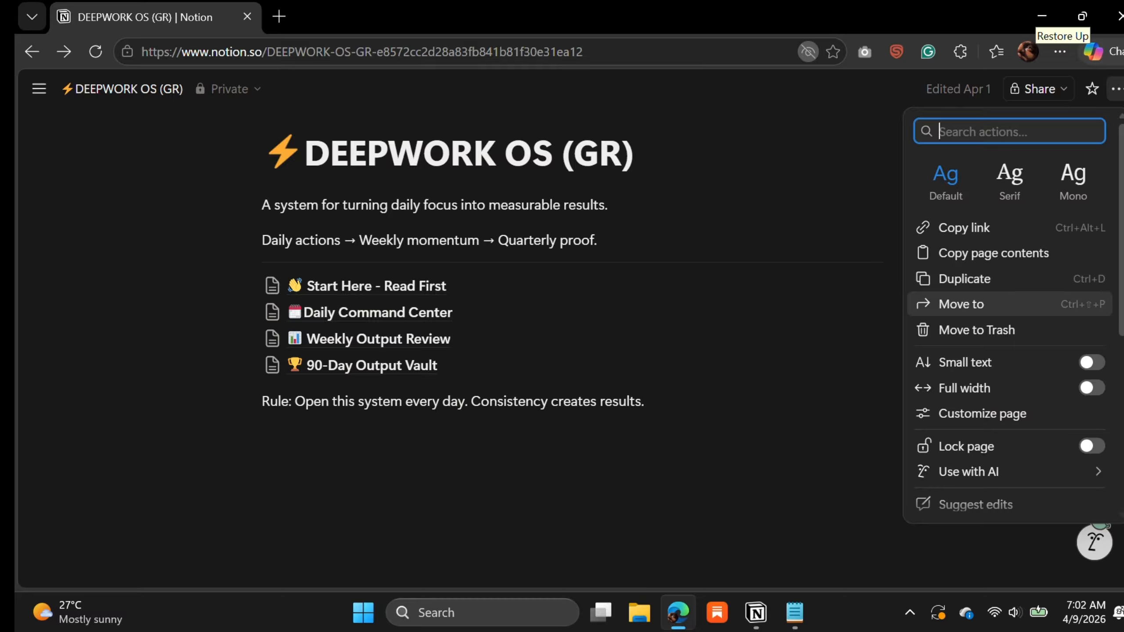
{"action": "key", "text": "Down"}
{"action": "key", "text": "Up"}
{"action": "key", "text": "Up"}
{"action": "key", "text": "Escape"}
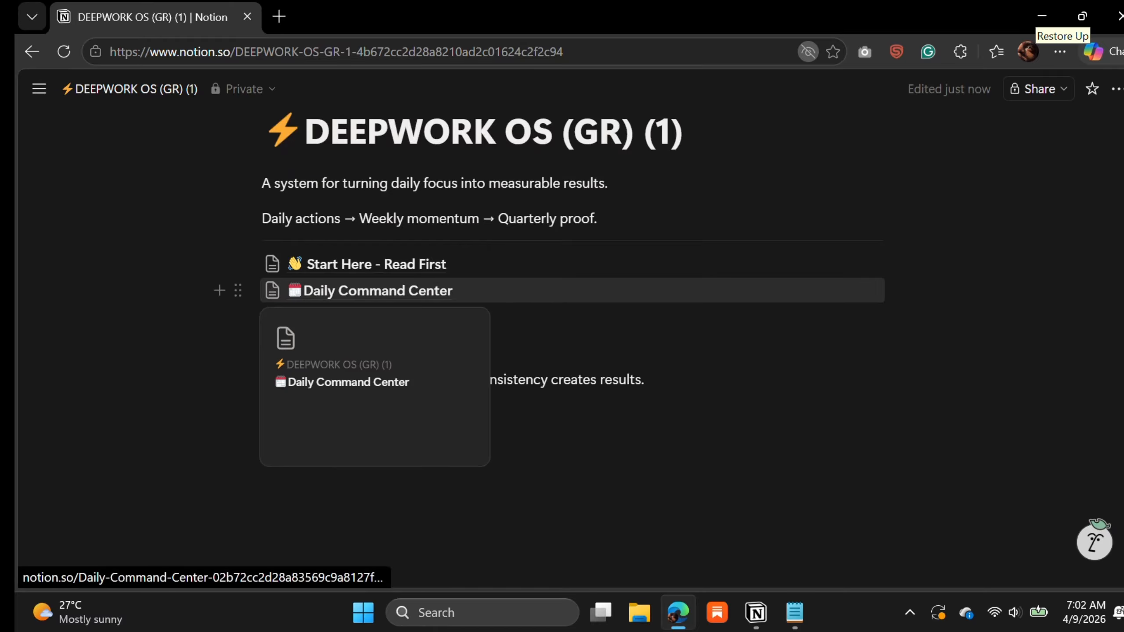
Step: Open the duplicate's Daily Command Center page and look over its Power Start, Deep Work Blocks and Today's Tasks sections
{"action": "left_click", "coordinate": [372, 290]}
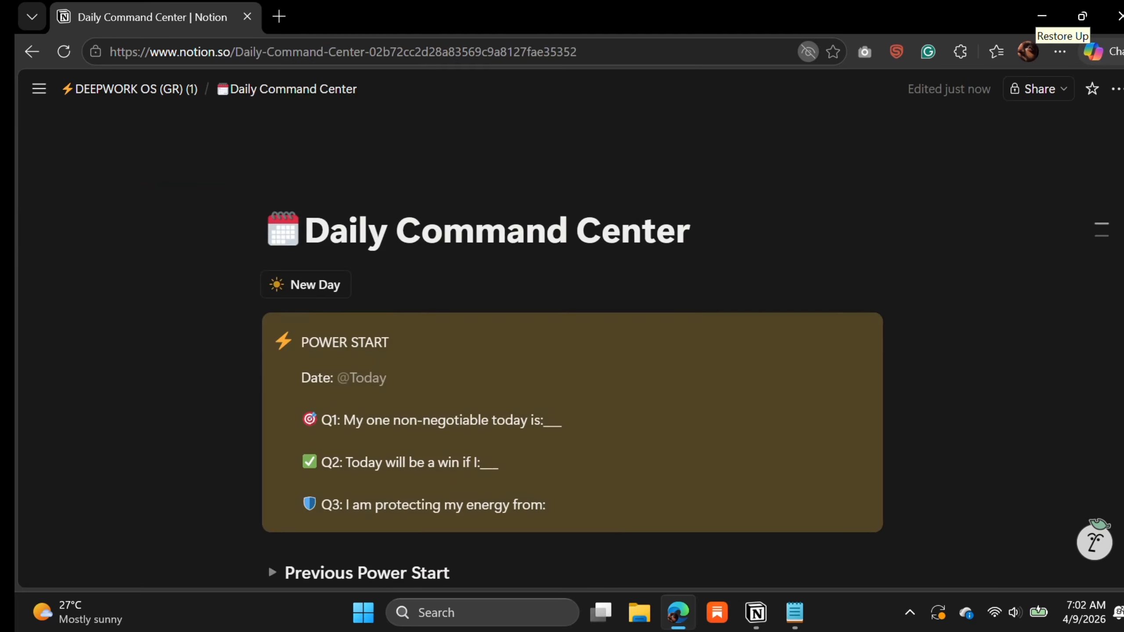
{"action": "scroll", "coordinate": [269, 477], "scroll_direction": "down", "scroll_amount": 2}
{"action": "scroll", "coordinate": [269, 474], "scroll_direction": "down", "scroll_amount": 2}
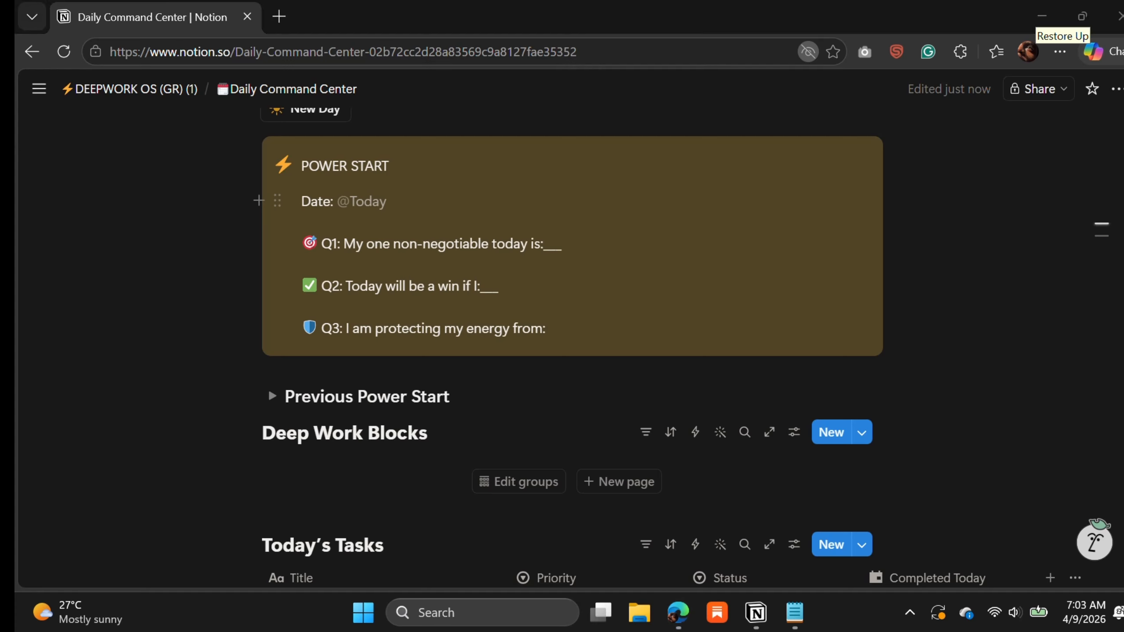
{"action": "scroll", "coordinate": [571, 284], "scroll_direction": "up", "scroll_amount": 4}
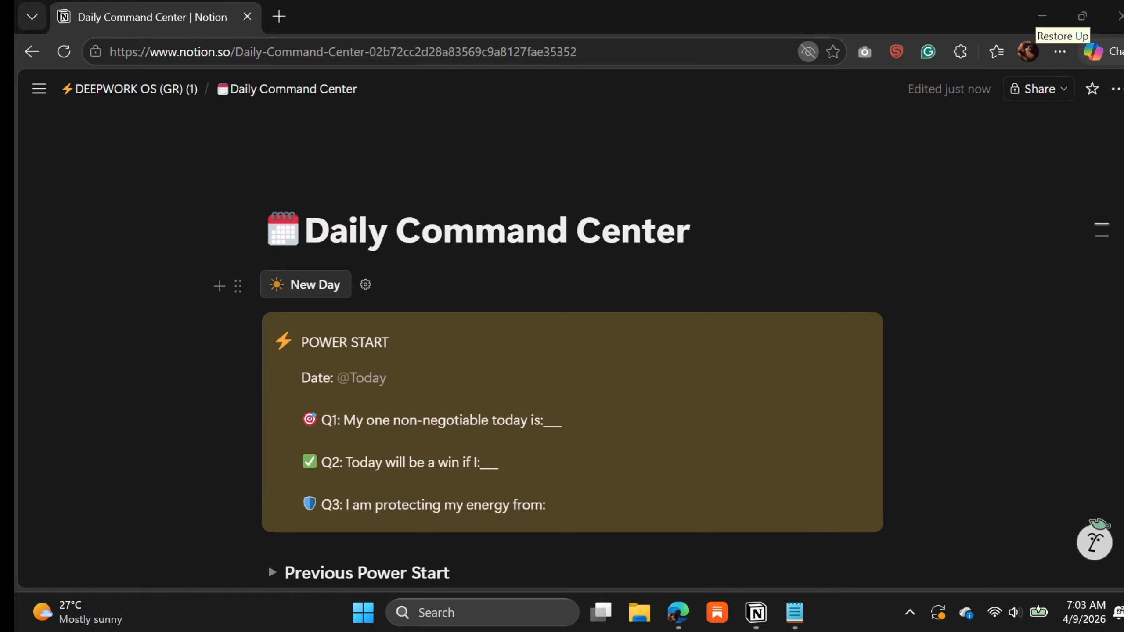
Step: Create a new-day Power Start block and move the older Power Start block into the Previous Power Start toggle
{"action": "left_click", "coordinate": [315, 284]}
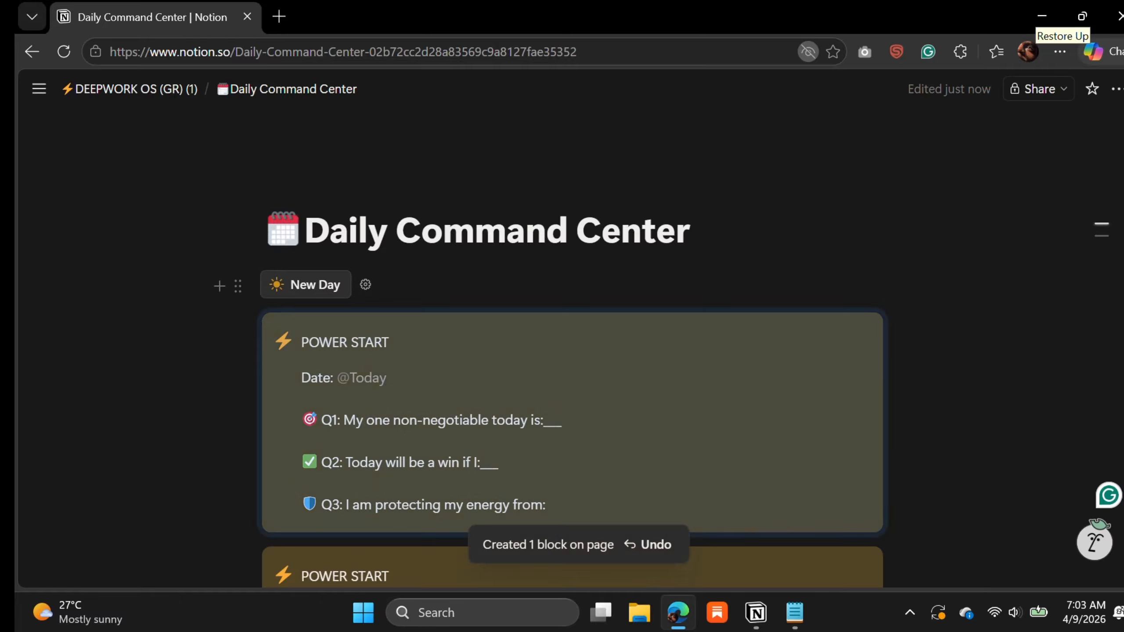
{"action": "scroll", "coordinate": [570, 354], "scroll_direction": "down", "scroll_amount": 4}
{"action": "scroll", "coordinate": [571, 350], "scroll_direction": "down", "scroll_amount": 9}
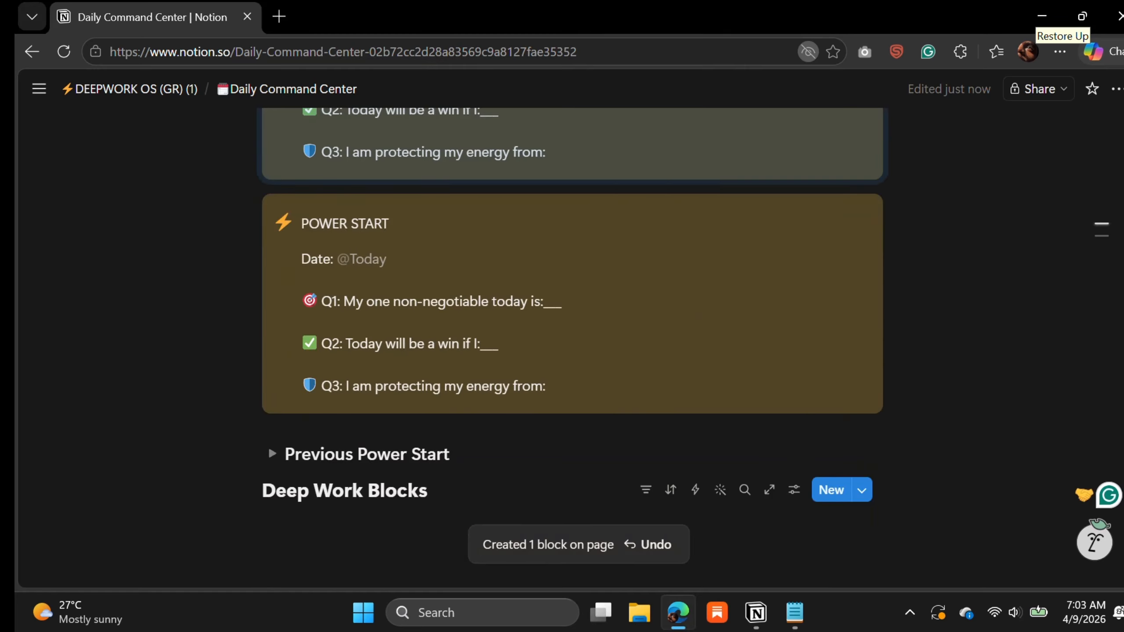
{"action": "scroll", "coordinate": [570, 350], "scroll_direction": "up", "scroll_amount": 7}
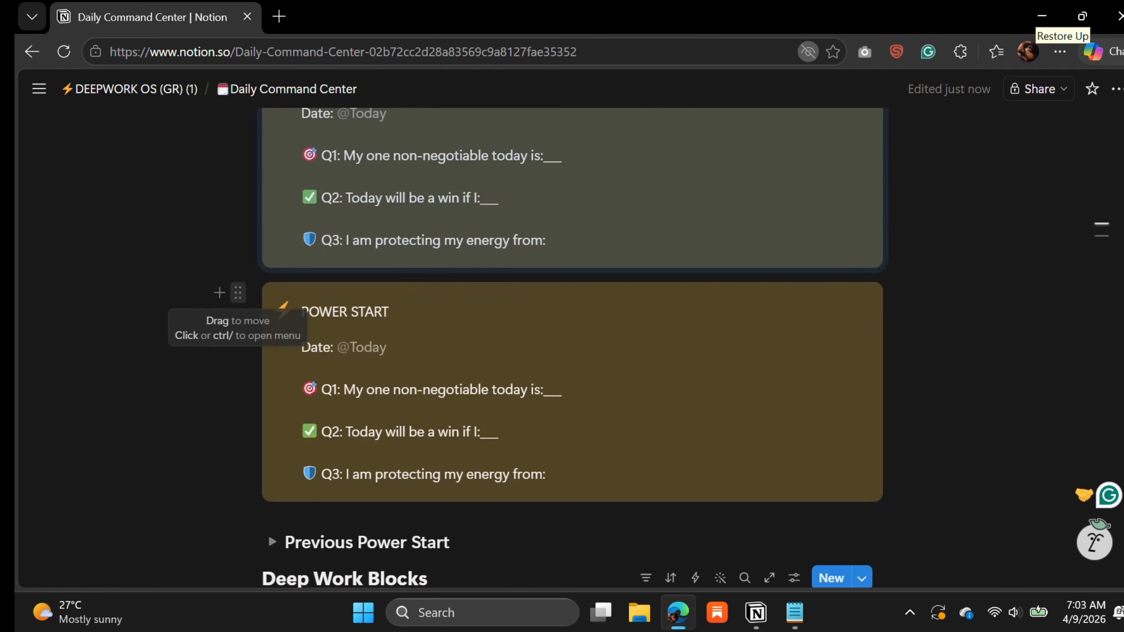
{"action": "left_click_drag", "start_coordinate": [226, 294], "coordinate": [316, 514]}
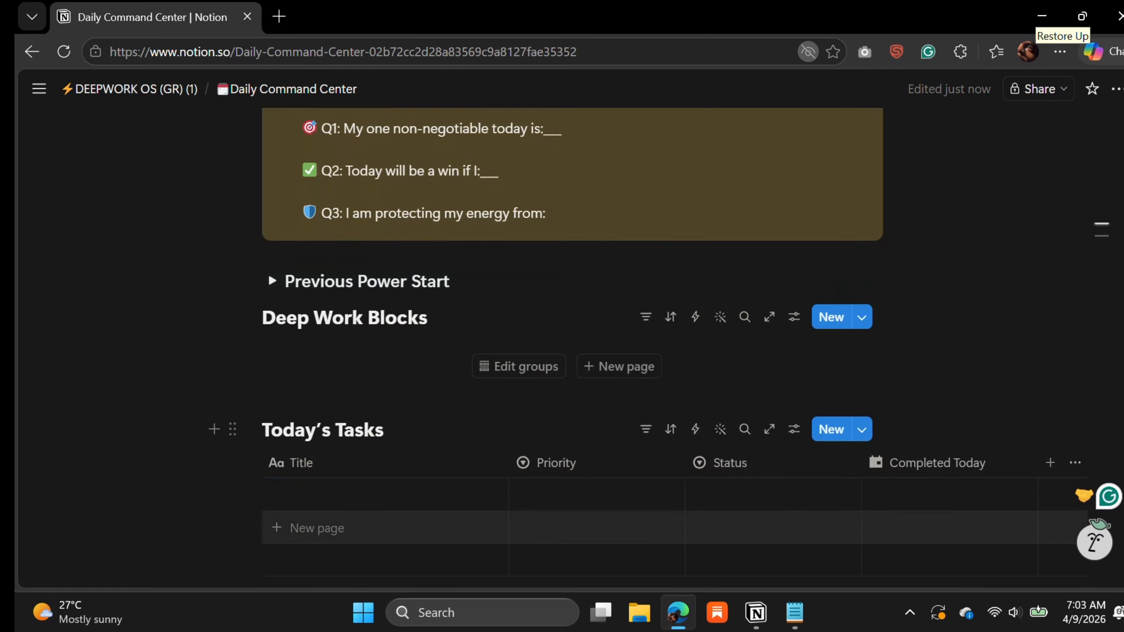
Step: Add an entry titled "name" to the Deep Work Blocks table
{"action": "scroll", "coordinate": [269, 537], "scroll_direction": "up", "scroll_amount": 6}
{"action": "scroll", "coordinate": [269, 537], "scroll_direction": "down", "scroll_amount": 10}
{"action": "scroll", "coordinate": [570, 350], "scroll_direction": "up", "scroll_amount": 8}
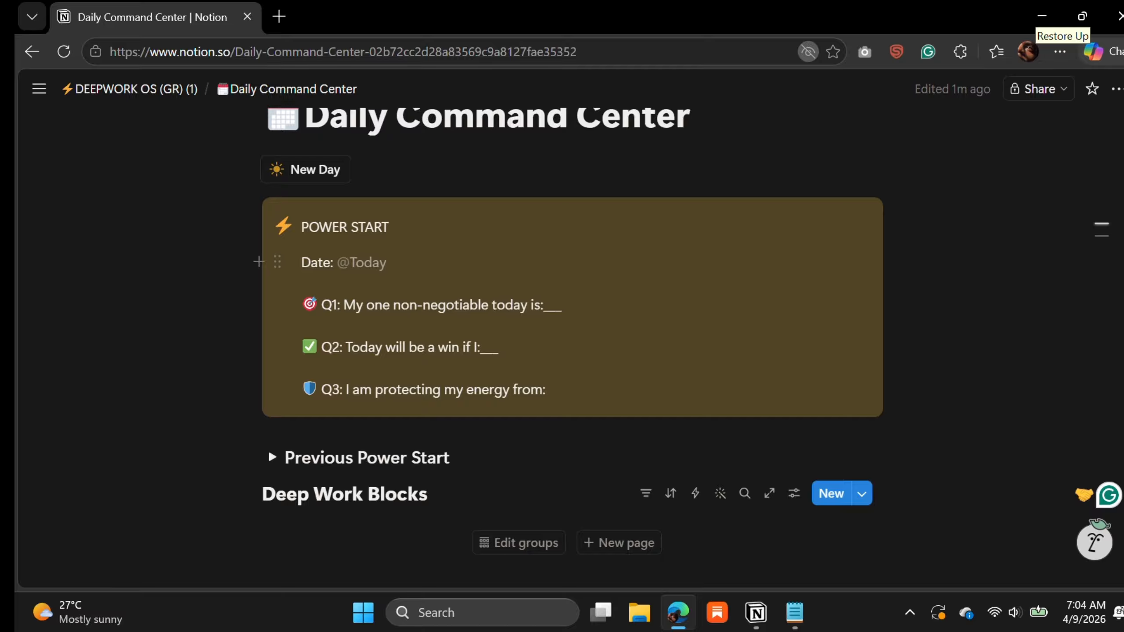
{"action": "scroll", "coordinate": [570, 310], "scroll_direction": "down", "scroll_amount": 4}
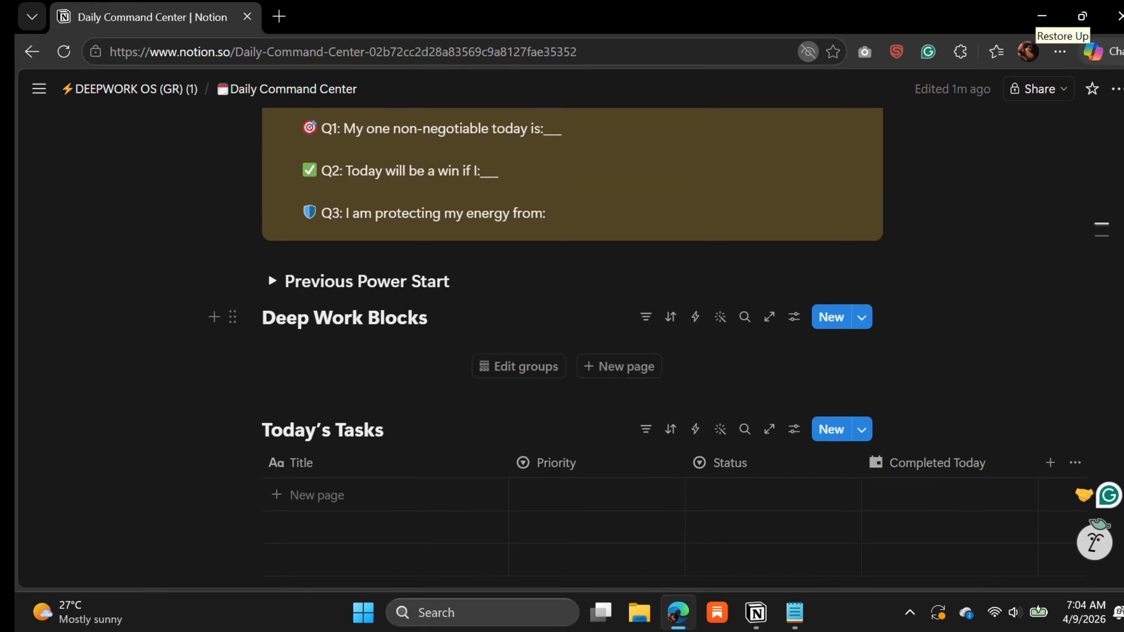
{"action": "scroll", "coordinate": [518, 366], "scroll_direction": "down", "scroll_amount": 2}
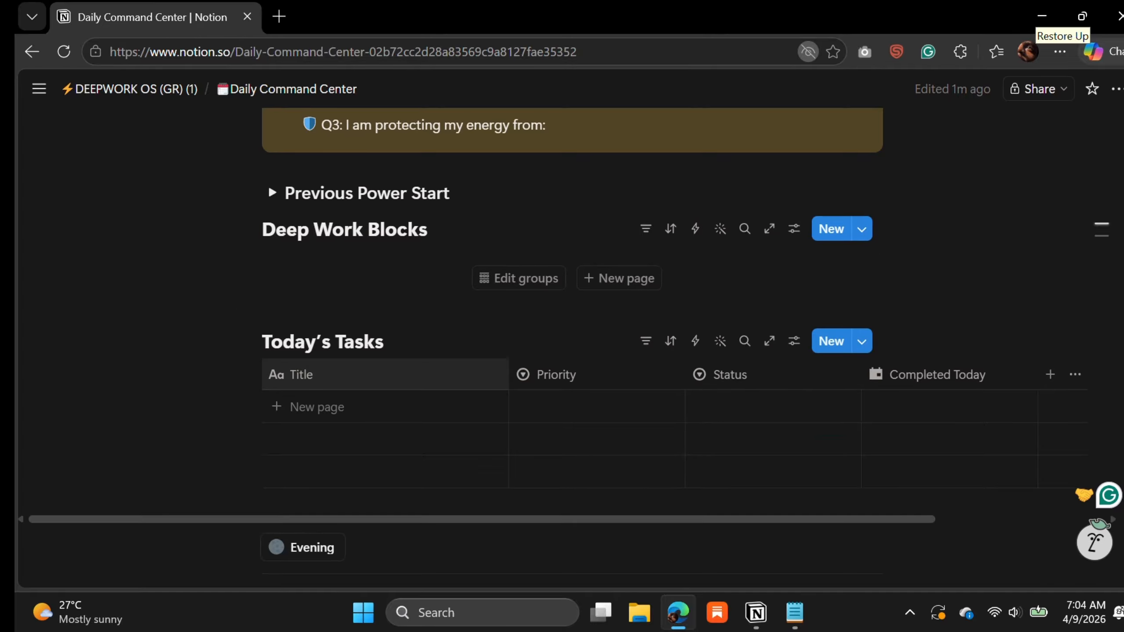
{"action": "scroll", "coordinate": [518, 366], "scroll_direction": "up", "scroll_amount": 2}
{"action": "left_click", "coordinate": [619, 366]}
{"action": "scroll", "coordinate": [319, 442], "scroll_direction": "down", "scroll_amount": 4}
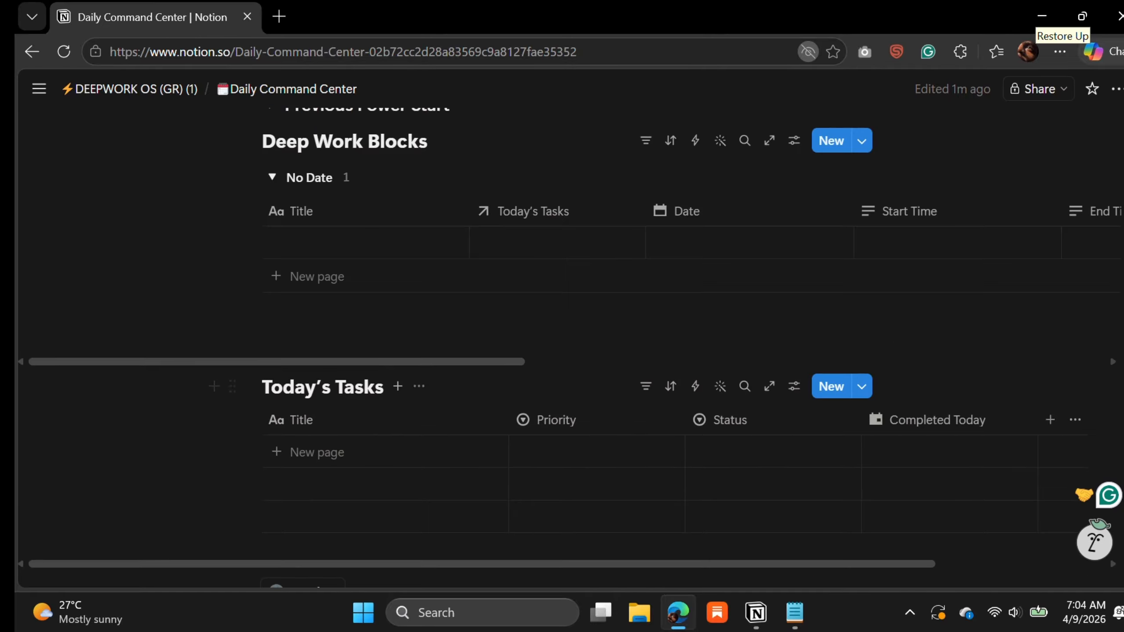
{"action": "left_click", "coordinate": [317, 276]}
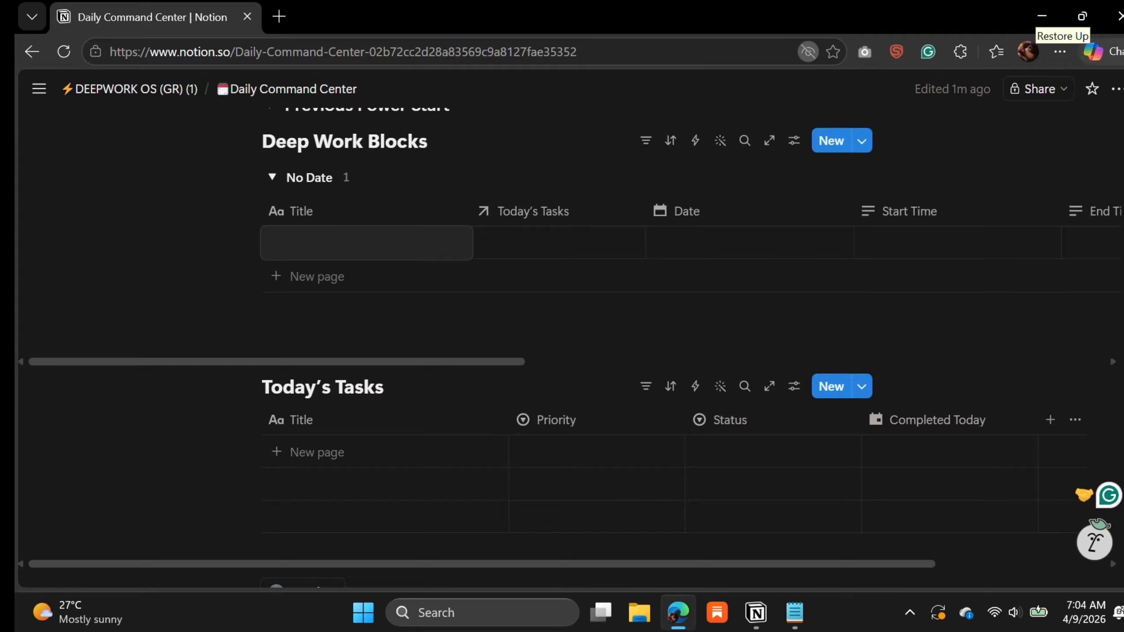
{"action": "type", "text": "name"}
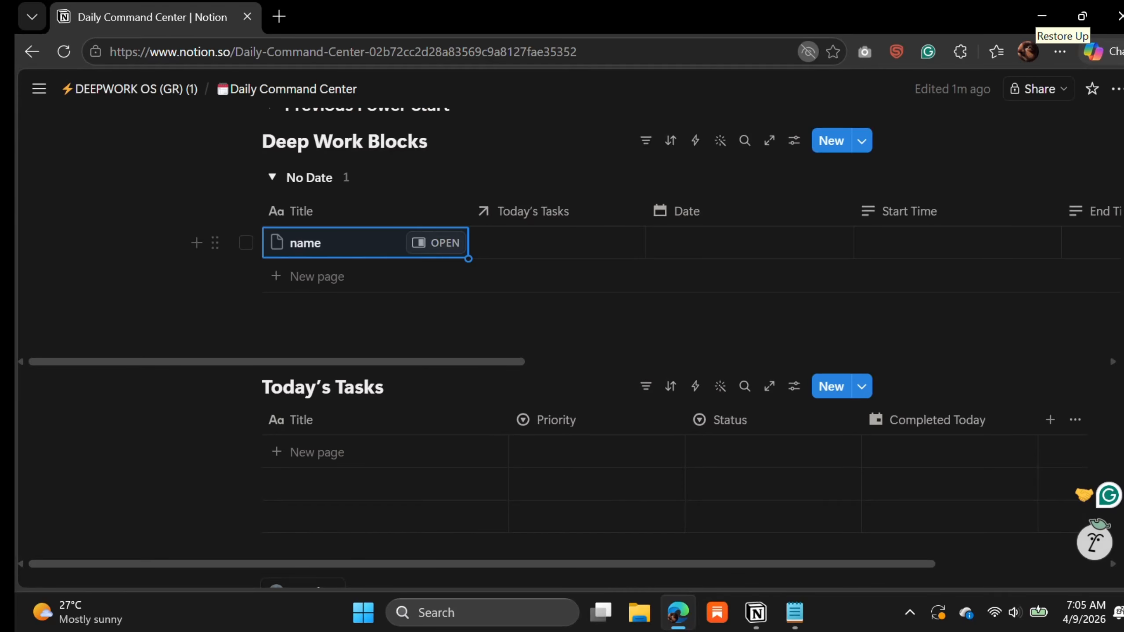
{"action": "key", "text": "Escape"}
Step: Add a task titled "deepwork" to the Today's Tasks table
{"action": "left_click", "coordinate": [317, 452]}
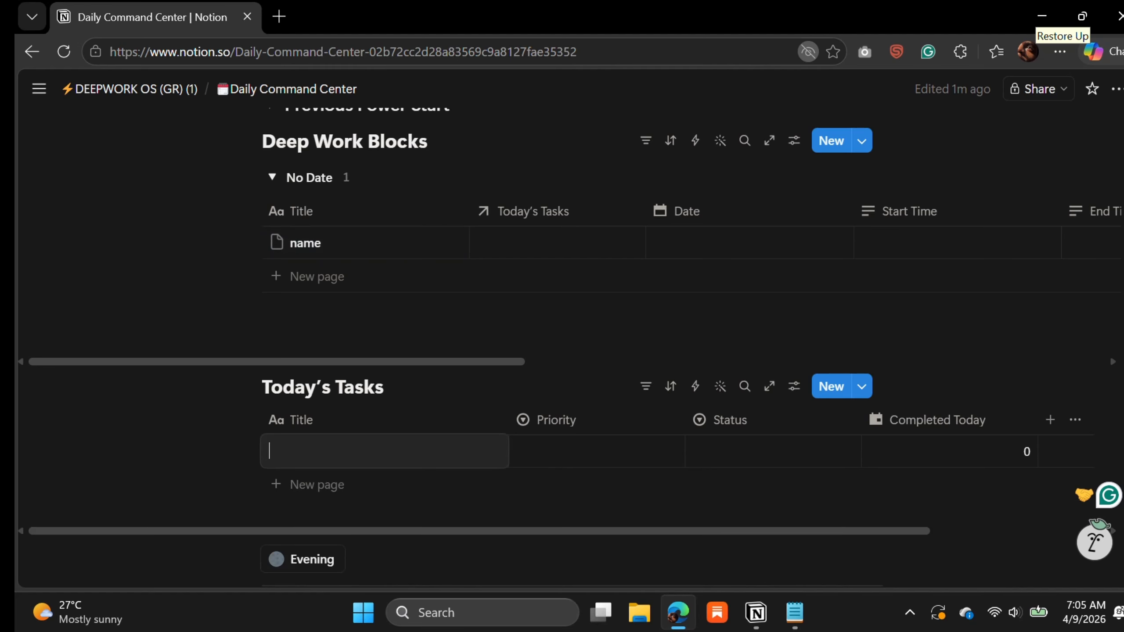
{"action": "type", "text": "deepwp"}
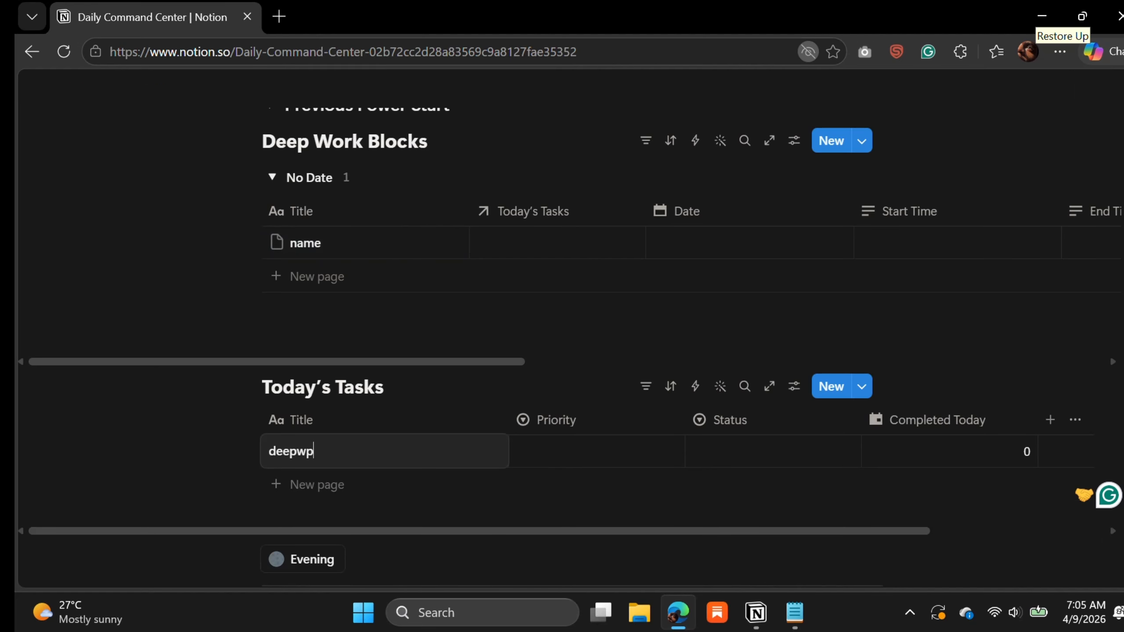
{"action": "key", "text": "BackSpace"}
{"action": "type", "text": "or"}
{"action": "type", "text": "k"}
{"action": "left_click", "coordinate": [596, 451]}
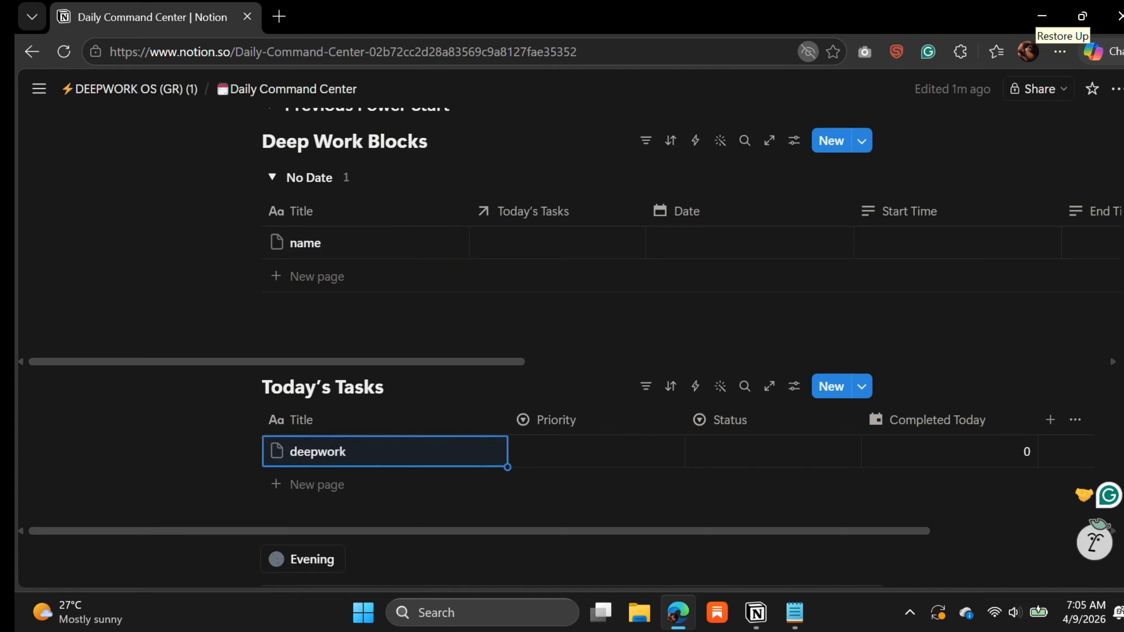
{"action": "left_click", "coordinate": [596, 452]}
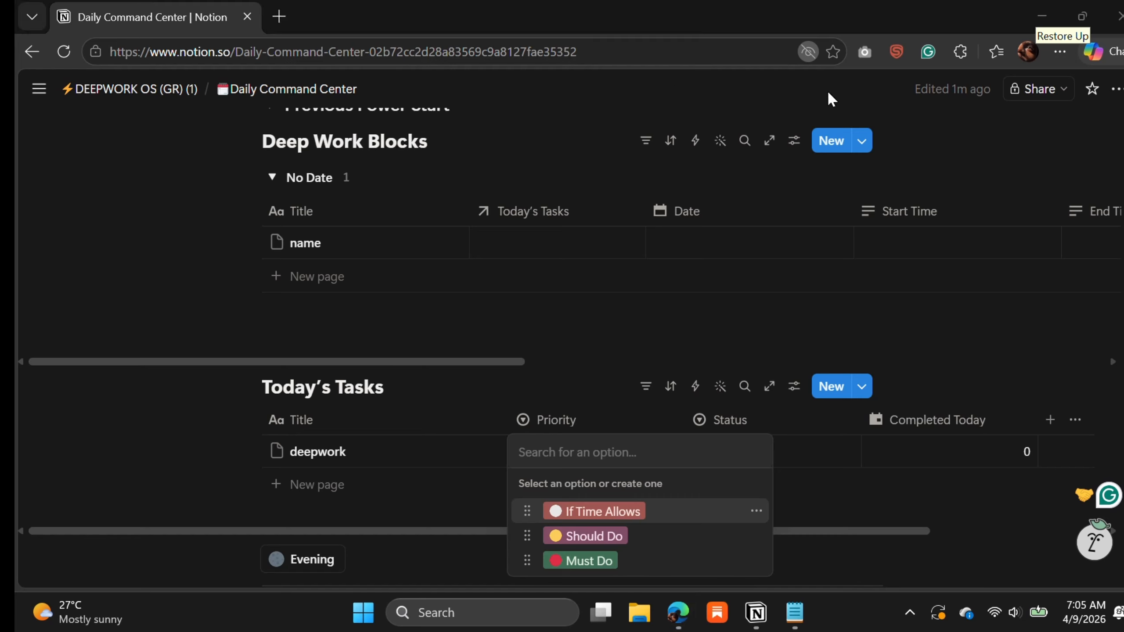
{"action": "left_click", "coordinate": [557, 243]}
{"action": "left_click", "coordinate": [557, 242]}
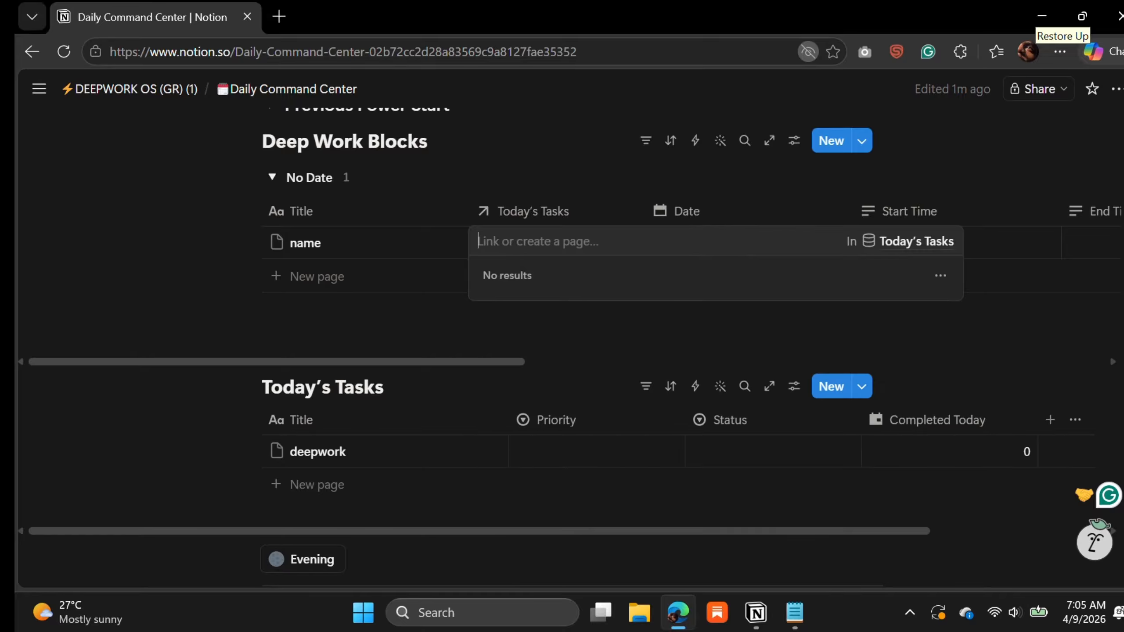
{"action": "left_click", "coordinate": [575, 328]}
Step: Set the deepwork task's priority to Must Do and its status to In Progress
{"action": "left_click", "coordinate": [246, 451]}
{"action": "left_click", "coordinate": [596, 451]}
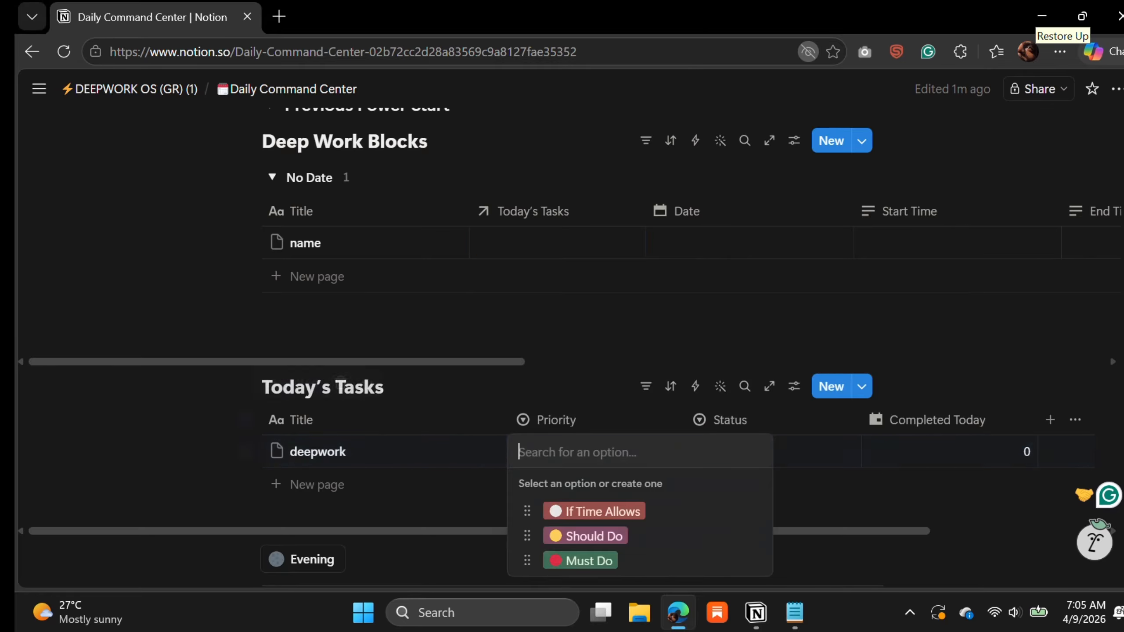
{"action": "left_click", "coordinate": [588, 561]}
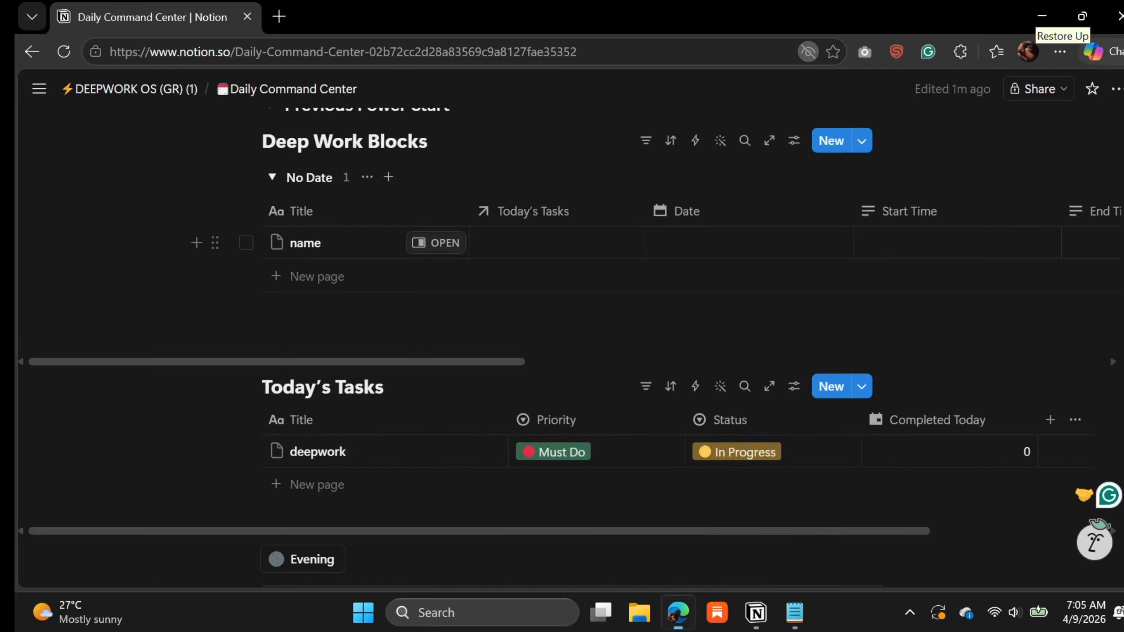
Step: Link the deepwork task to the "name" deep work block through its Today's Tasks relation
{"action": "left_click", "coordinate": [557, 242]}
{"action": "left_click", "coordinate": [549, 307]}
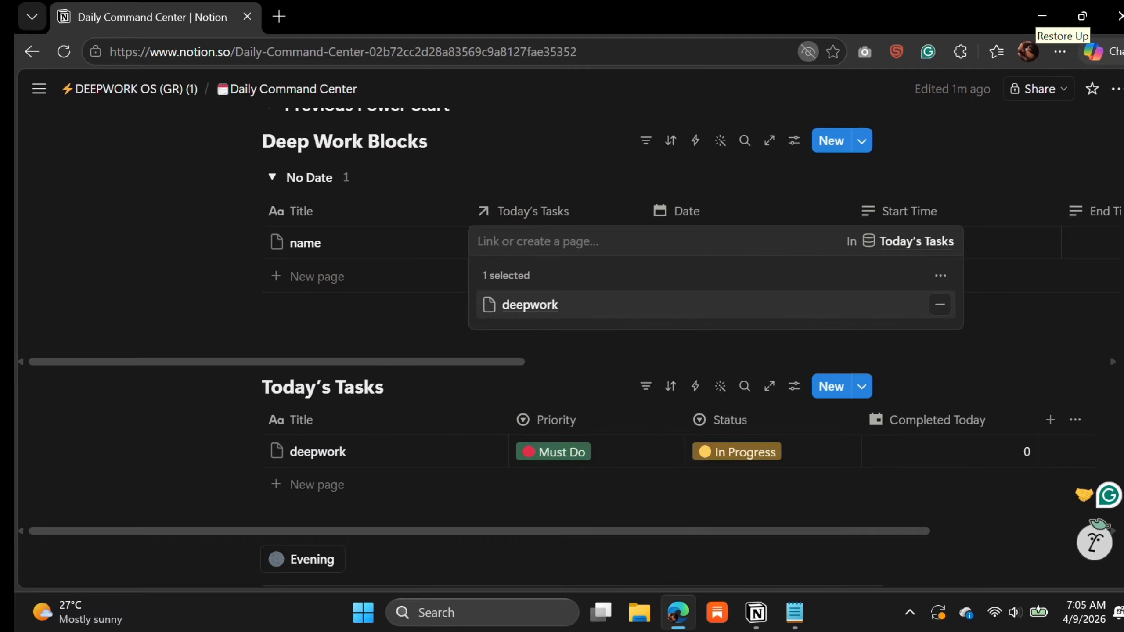
{"action": "left_click", "coordinate": [530, 305]}
{"action": "left_click", "coordinate": [600, 89]}
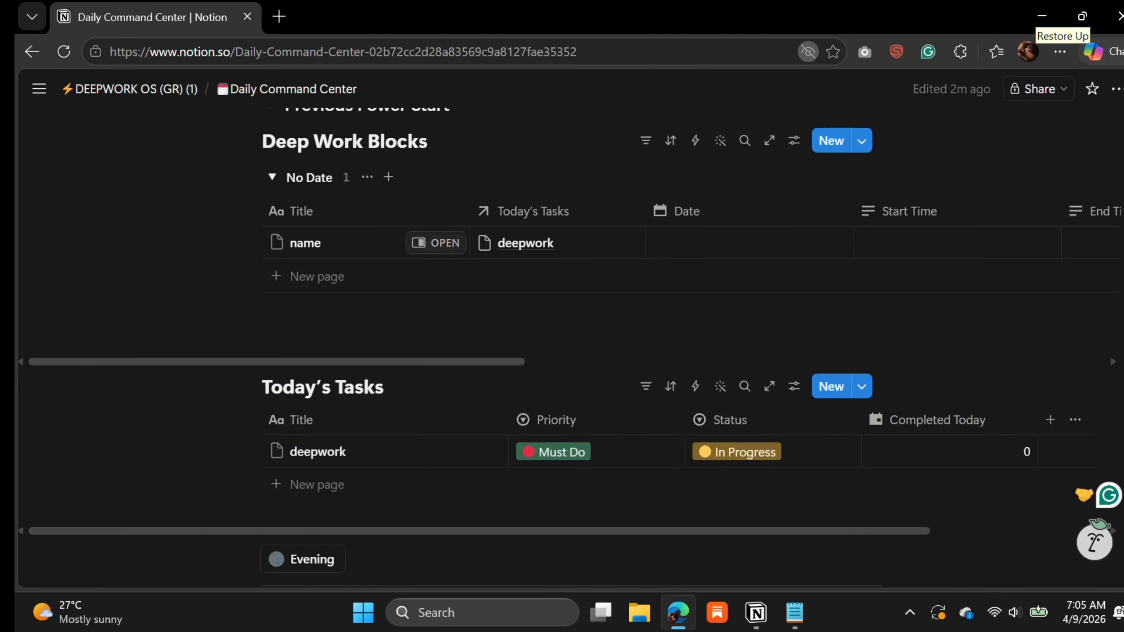
Step: Set the date of the "name" deep work block to 09/04/2026
{"action": "left_click", "coordinate": [690, 211]}
{"action": "left_click", "coordinate": [615, 278]}
{"action": "left_click", "coordinate": [708, 243]}
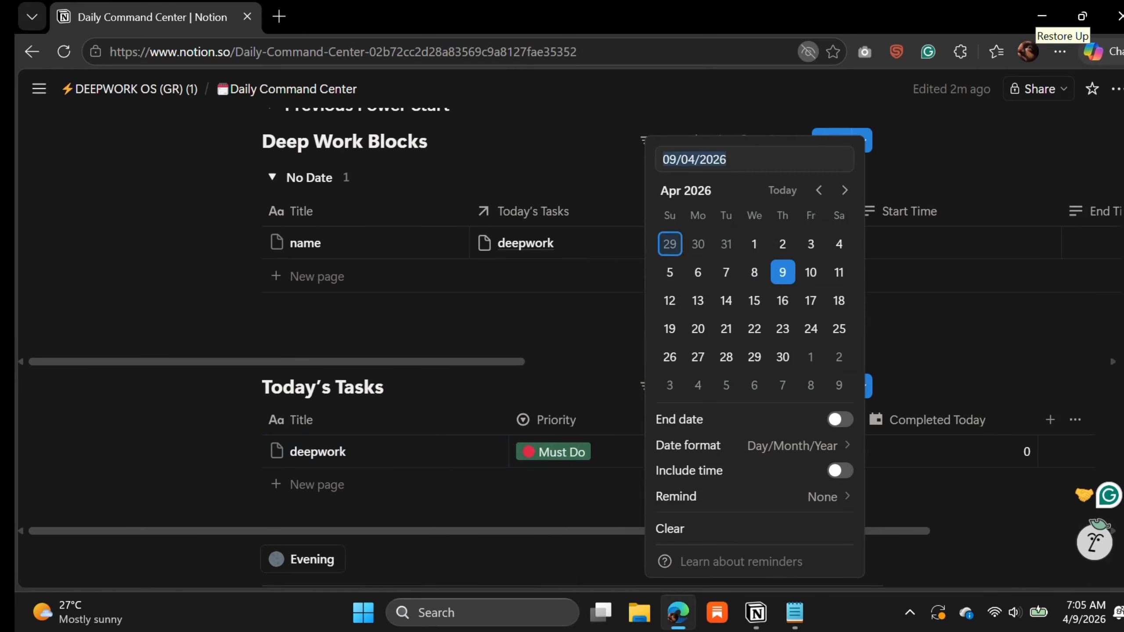
{"action": "left_click", "coordinate": [782, 273]}
{"action": "left_click", "coordinate": [570, 309]}
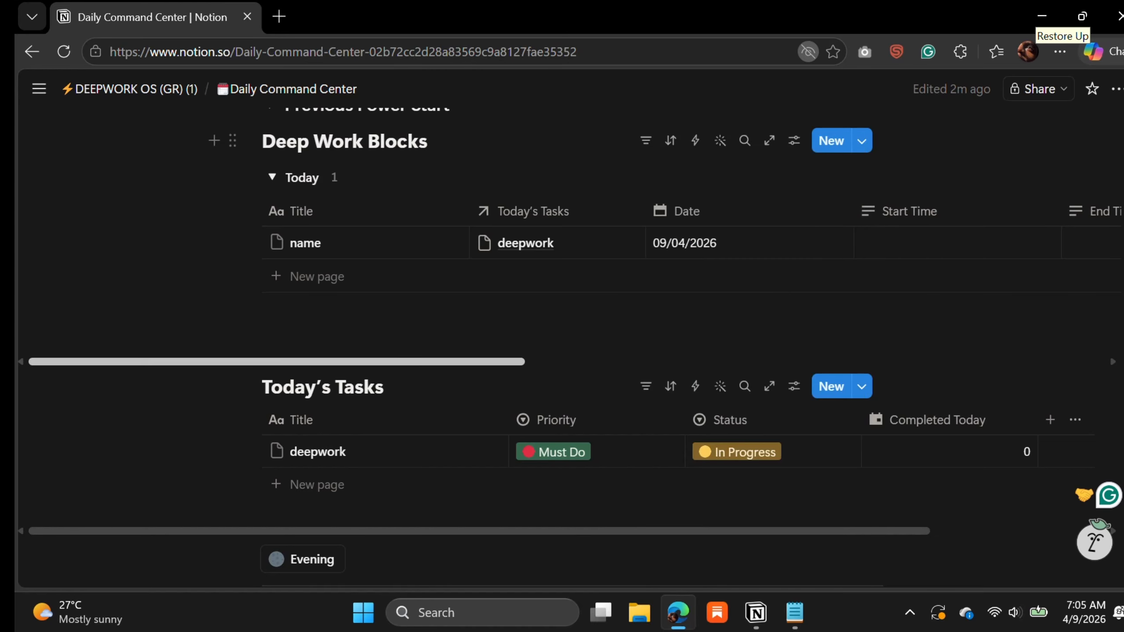
Step: Set the "name" deep work block's duration to 2 hours and its status to In Progress
{"action": "left_click_drag", "start_coordinate": [377, 362], "coordinate": [572, 362]}
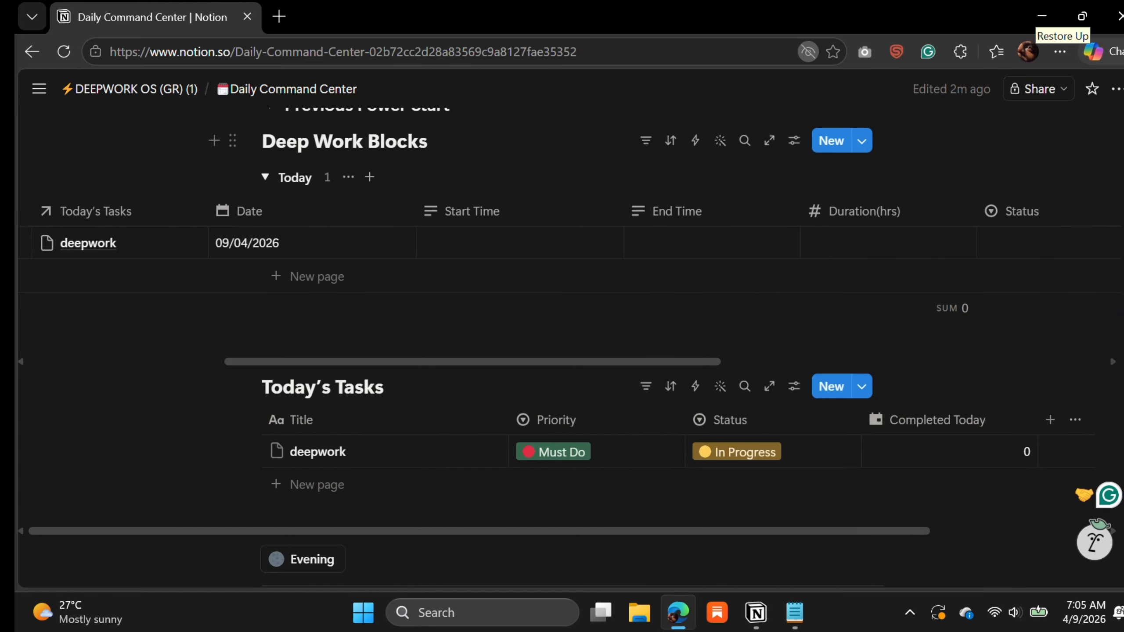
{"action": "left_click_drag", "start_coordinate": [487, 362], "coordinate": [639, 361]}
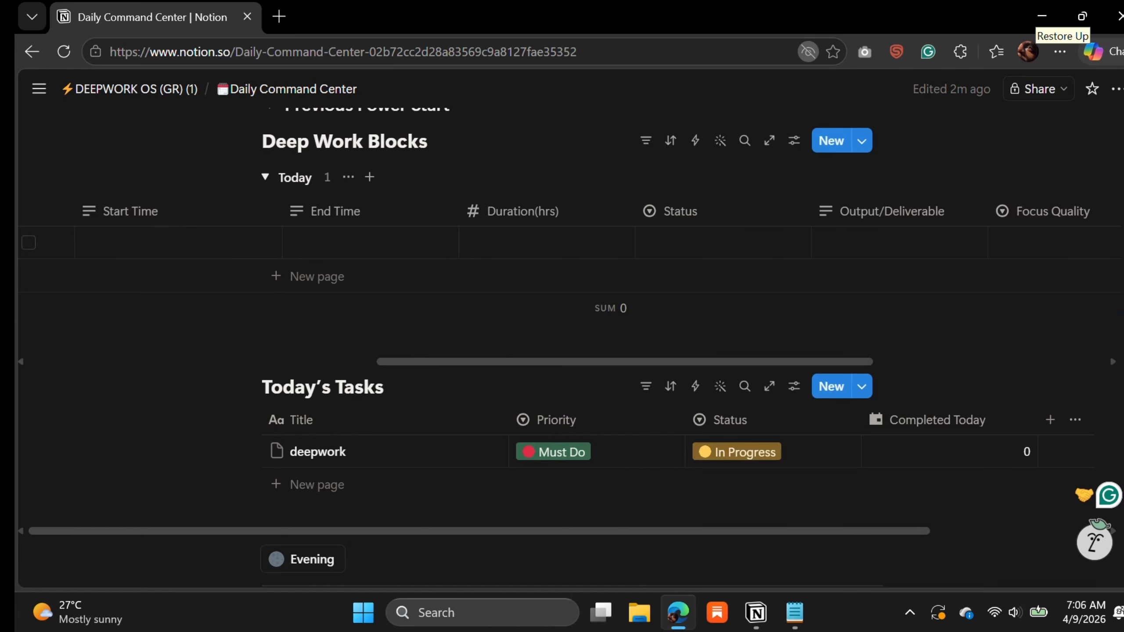
{"action": "left_click", "coordinate": [547, 243]}
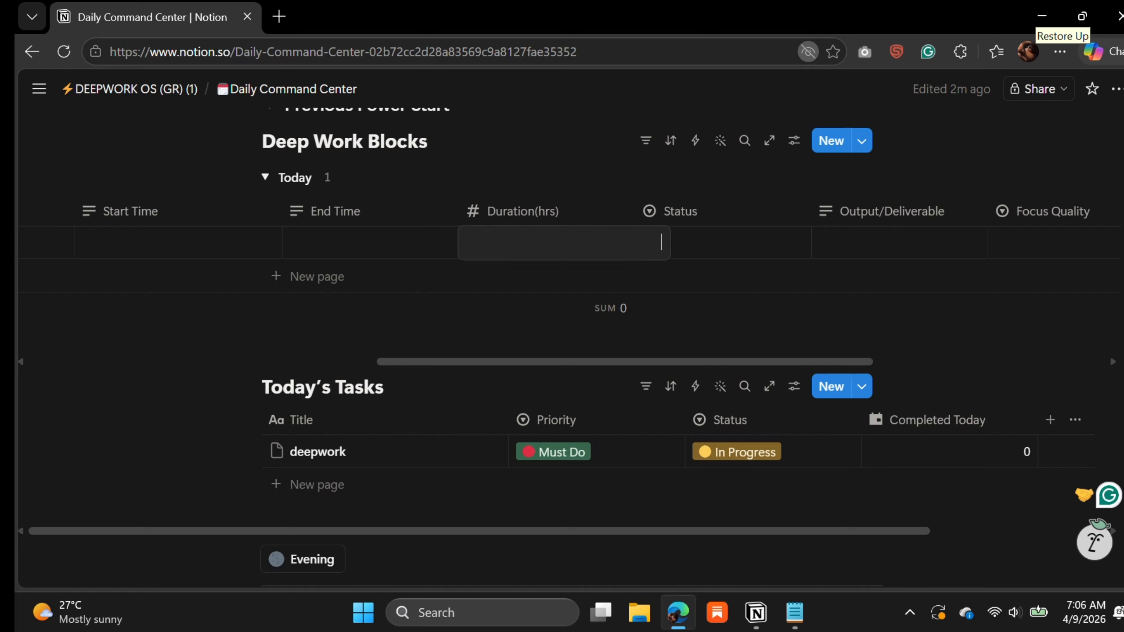
{"action": "type", "text": "2"}
{"action": "key", "text": "Escape"}
{"action": "scroll", "coordinate": [562, 244], "scroll_direction": "right", "scroll_amount": 5}
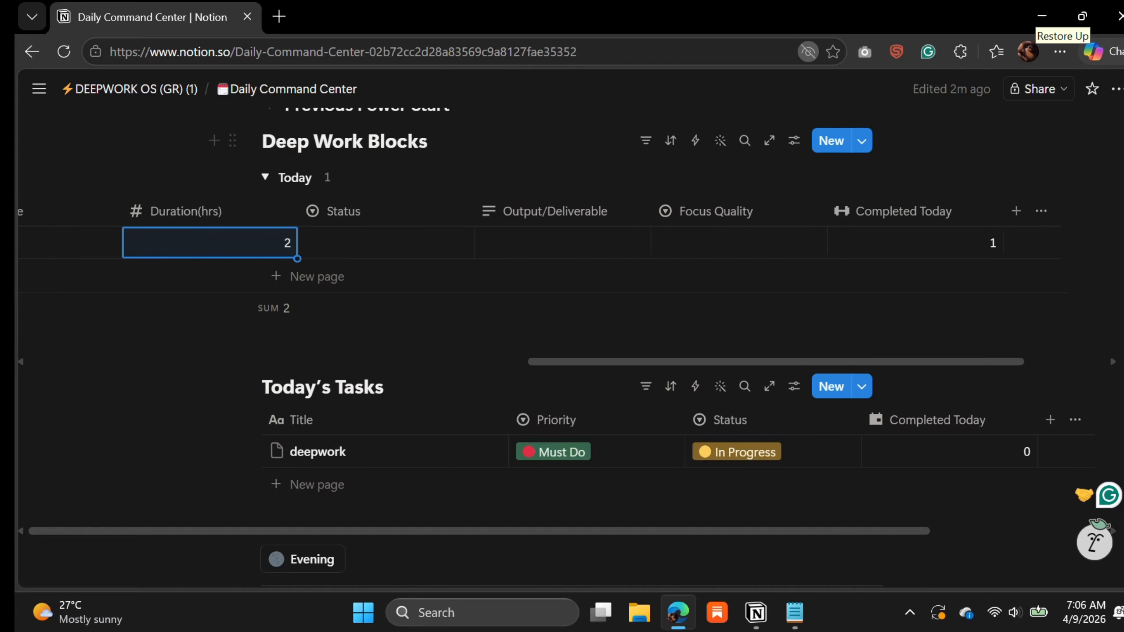
{"action": "left_click", "coordinate": [386, 243]}
{"action": "left_click", "coordinate": [386, 327]}
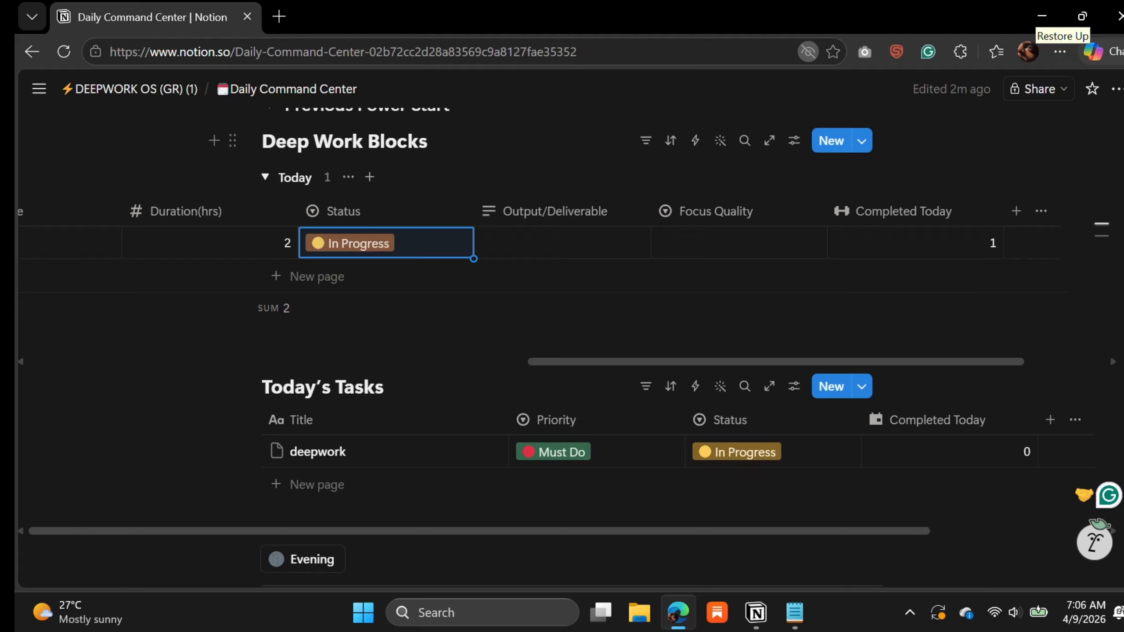
Step: Check the Focus Quality options available for the "name" deep work block without choosing one
{"action": "left_click", "coordinate": [738, 244]}
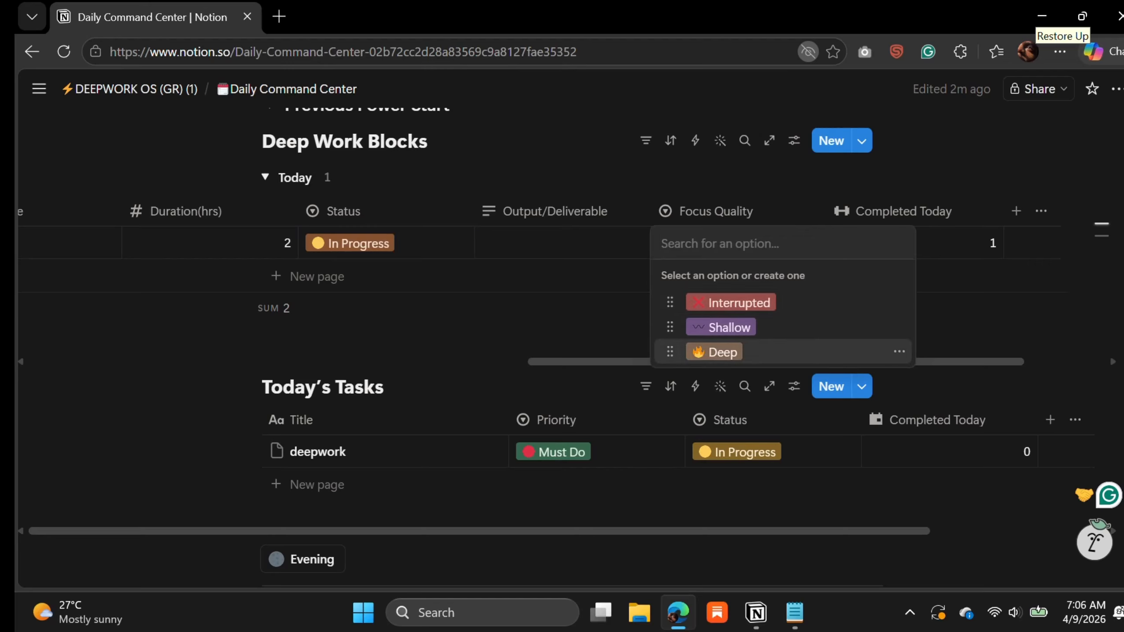
{"action": "key", "text": "Escape"}
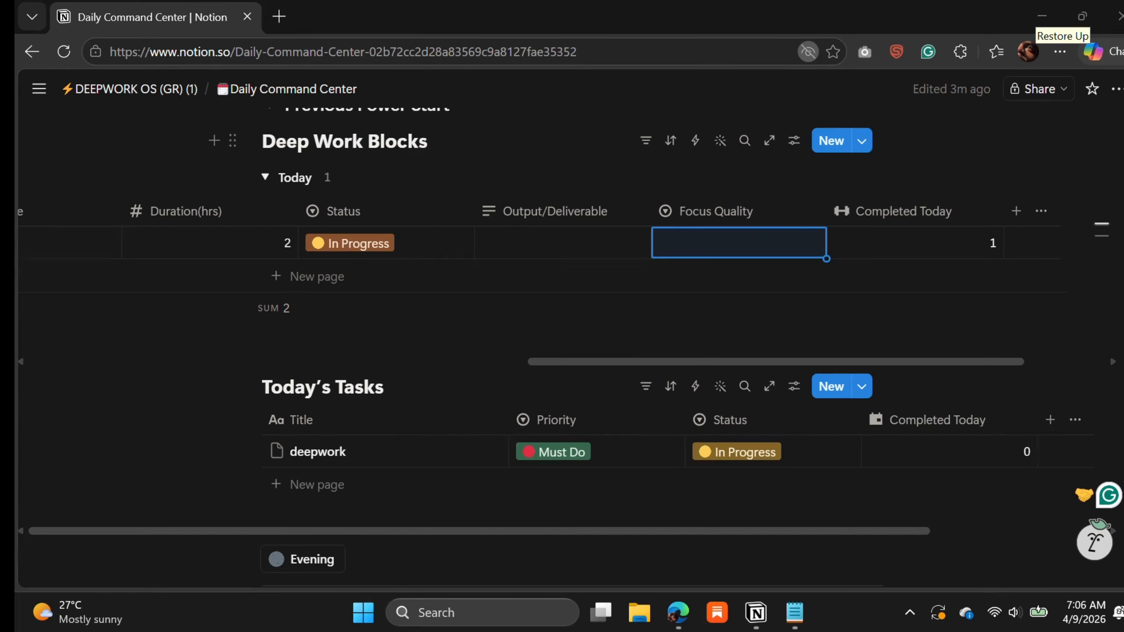
{"action": "scroll", "coordinate": [571, 285], "scroll_direction": "left", "scroll_amount": 6}
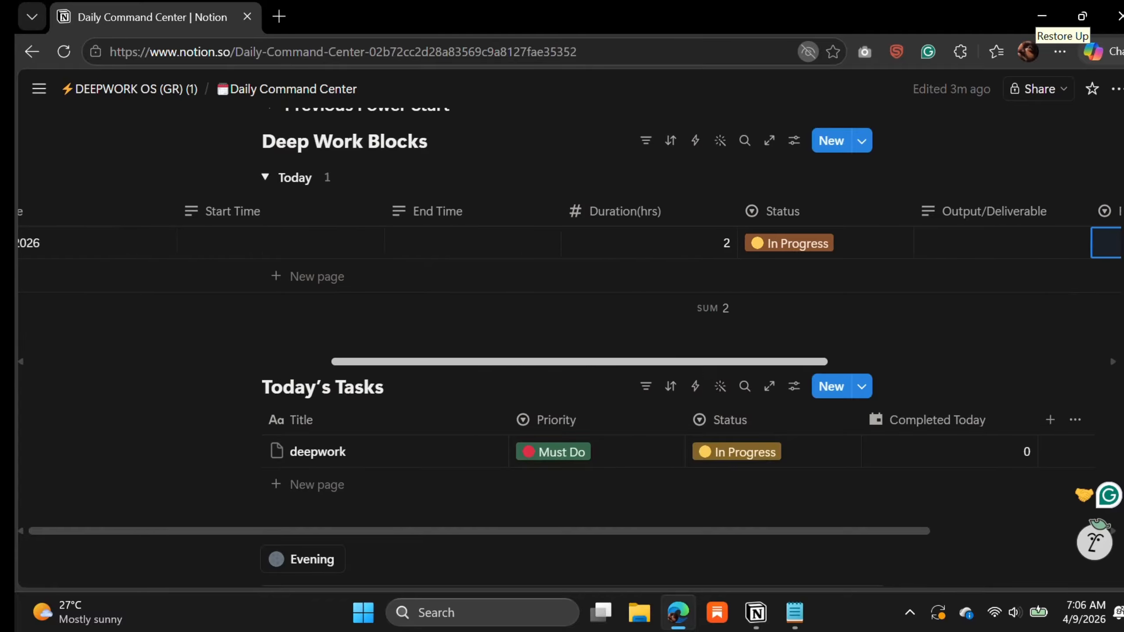
{"action": "scroll", "coordinate": [571, 286], "scroll_direction": "left", "scroll_amount": 10}
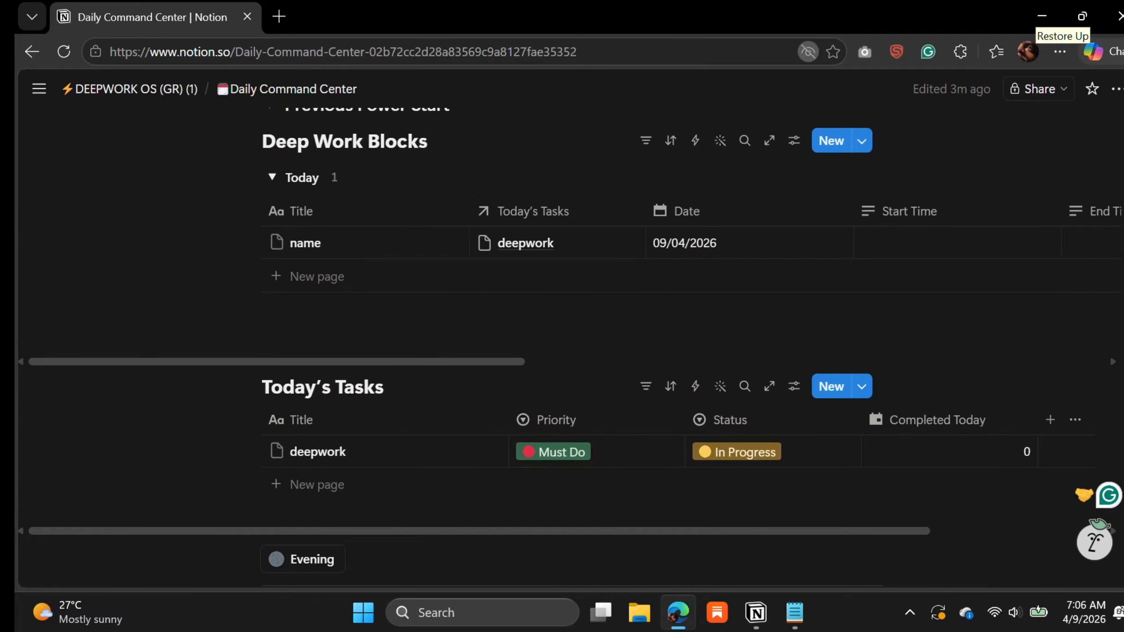
Step: Generate a new evening Shutdown Ritual block below the Today's Tasks table
{"action": "scroll", "coordinate": [570, 286], "scroll_direction": "down", "scroll_amount": 5}
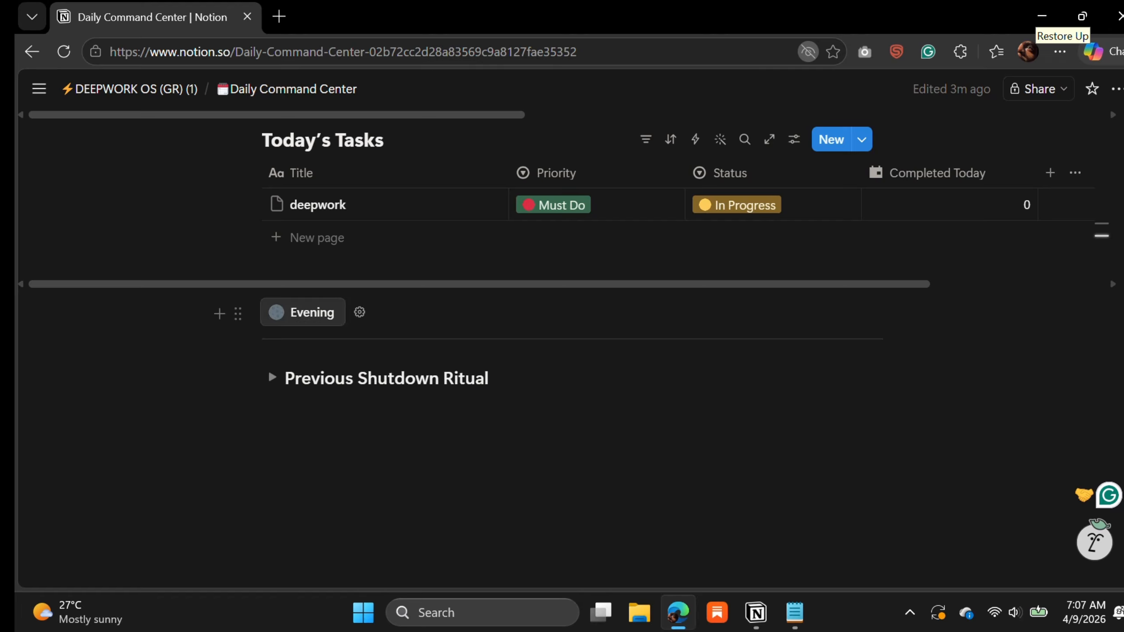
{"action": "left_click", "coordinate": [305, 312]}
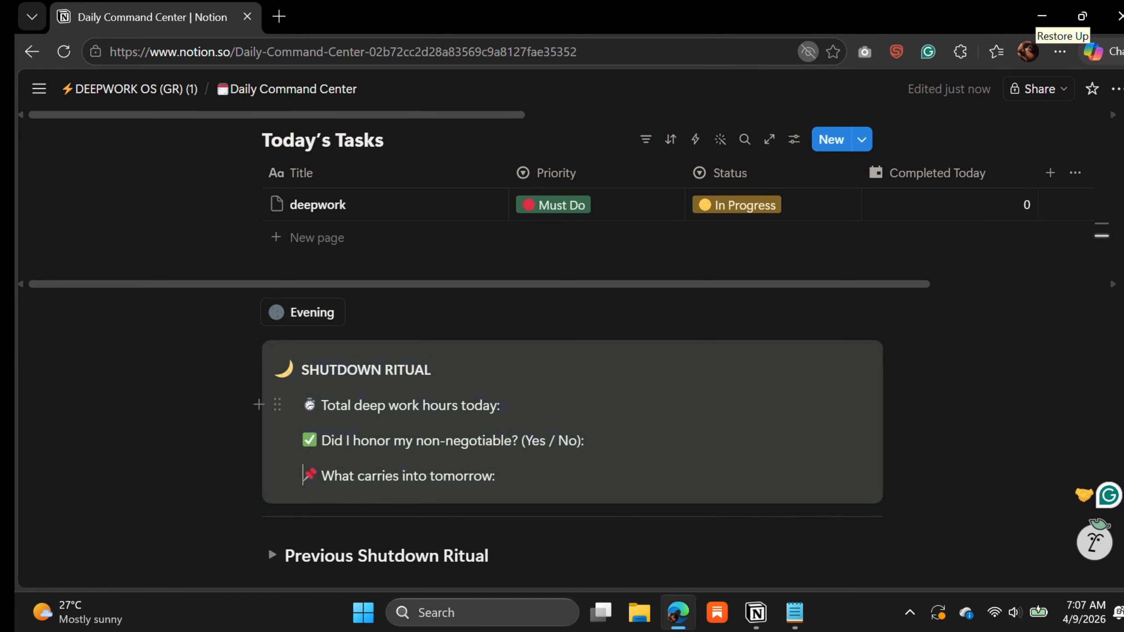
{"action": "scroll", "coordinate": [562, 443], "scroll_direction": "up", "scroll_amount": 3}
{"action": "scroll", "coordinate": [562, 354], "scroll_direction": "up", "scroll_amount": 2}
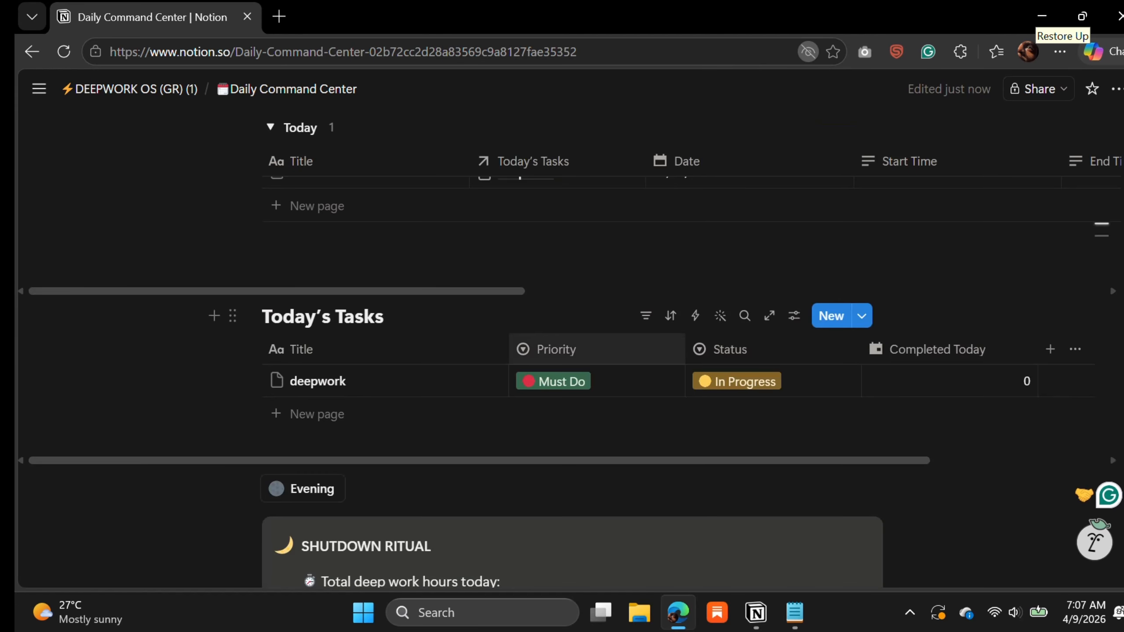
{"action": "scroll", "coordinate": [562, 354], "scroll_direction": "down", "scroll_amount": 5}
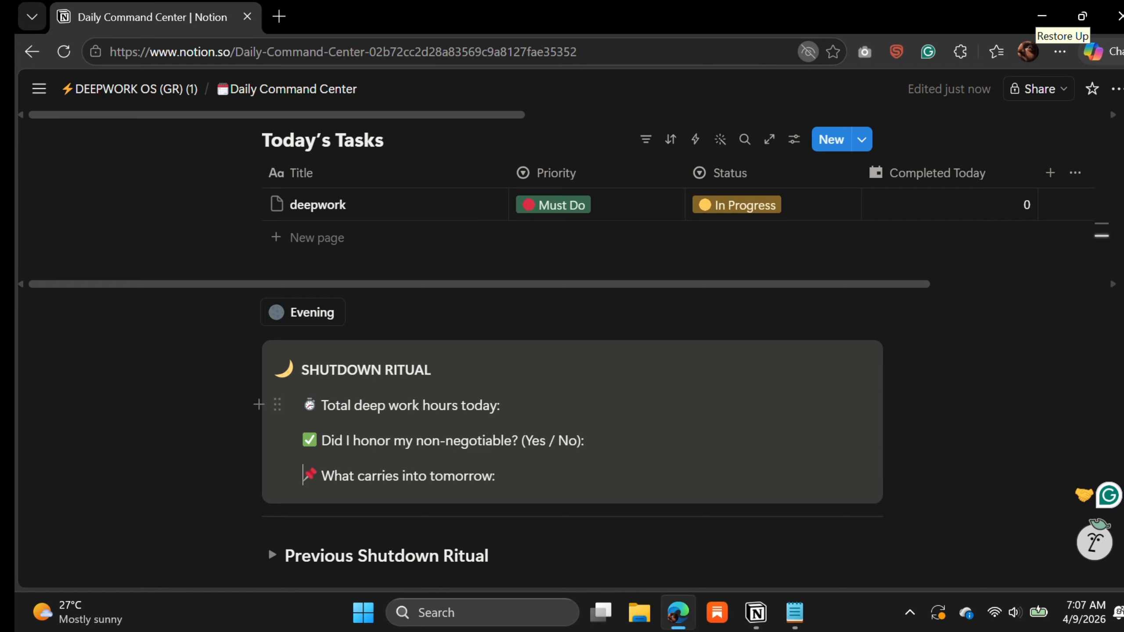
{"action": "scroll", "coordinate": [570, 336], "scroll_direction": "down", "scroll_amount": 4}
{"action": "scroll", "coordinate": [570, 336], "scroll_direction": "up", "scroll_amount": 6}
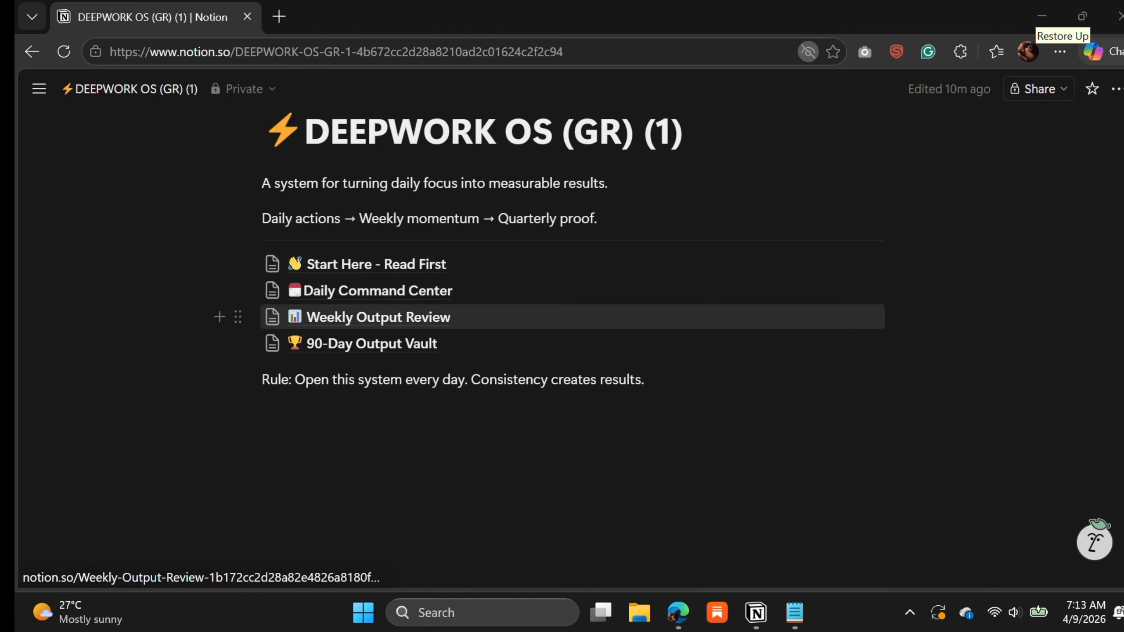
Step: Open the Weekly Output Review page and examine this week's deep work blocks and the THIS WEEK'S NUMBERS callout
{"action": "left_click", "coordinate": [378, 317]}
{"action": "scroll", "coordinate": [378, 317], "scroll_direction": "down", "scroll_amount": 3}
{"action": "scroll", "coordinate": [378, 330], "scroll_direction": "up", "scroll_amount": 2}
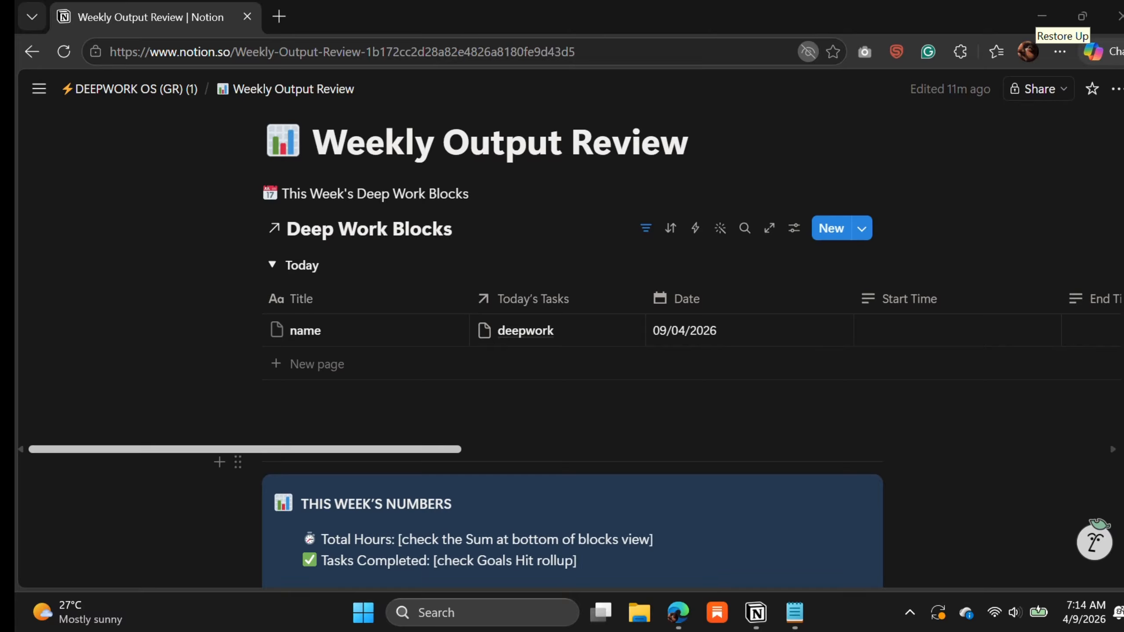
{"action": "scroll", "coordinate": [575, 337], "scroll_direction": "right", "scroll_amount": 10}
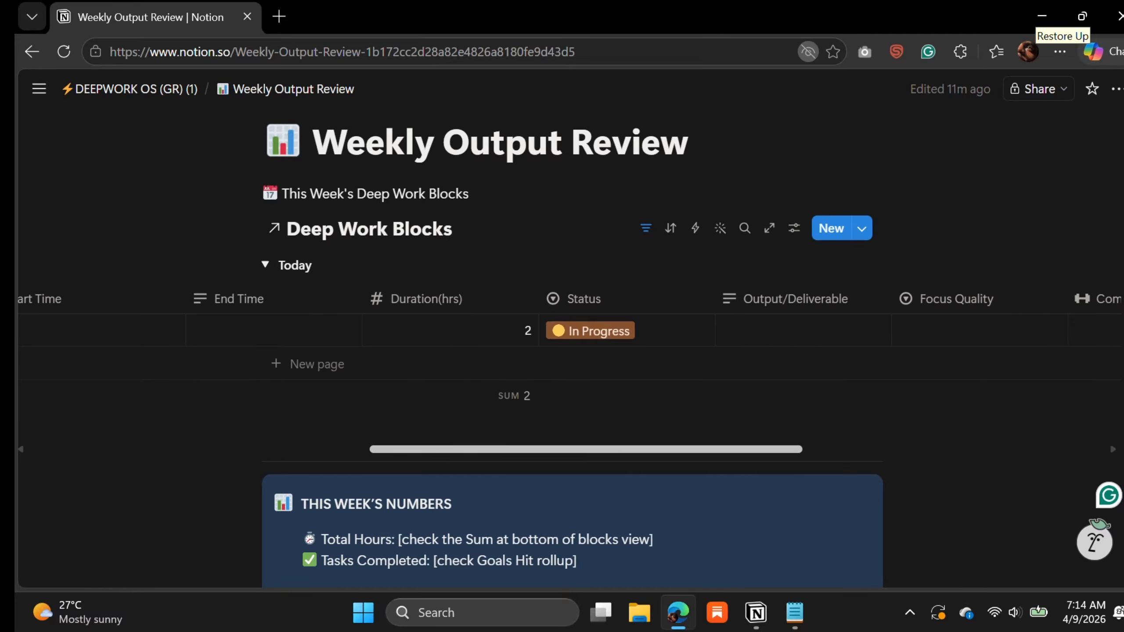
{"action": "scroll", "coordinate": [575, 331], "scroll_direction": "left", "scroll_amount": 10}
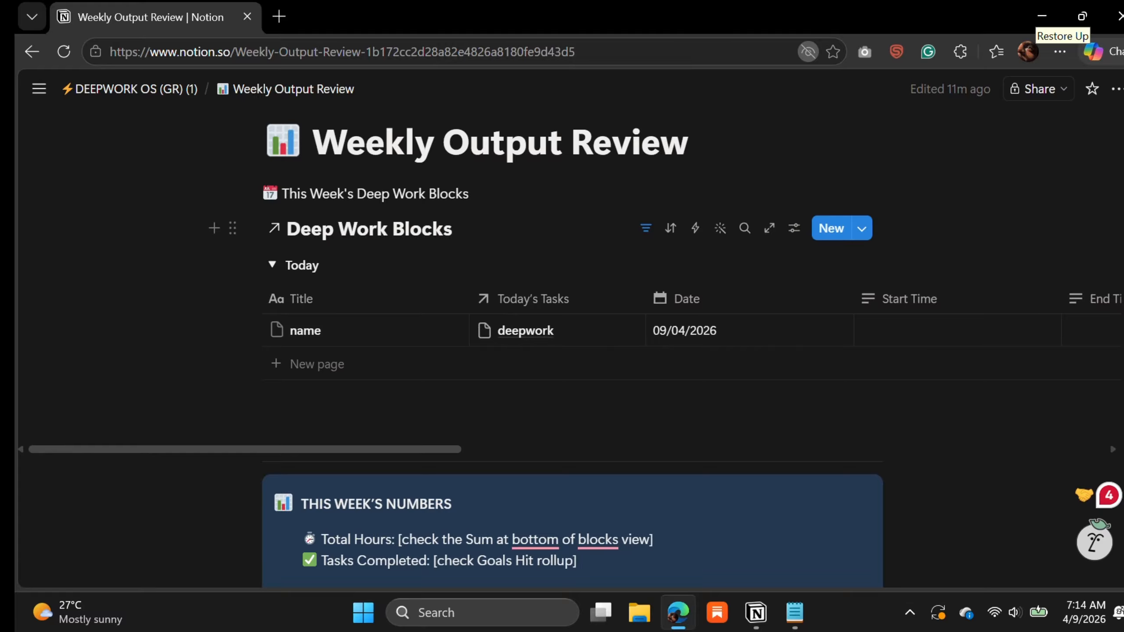
{"action": "scroll", "coordinate": [575, 355], "scroll_direction": "down", "scroll_amount": 4}
{"action": "scroll", "coordinate": [575, 331], "scroll_direction": "down", "scroll_amount": 4}
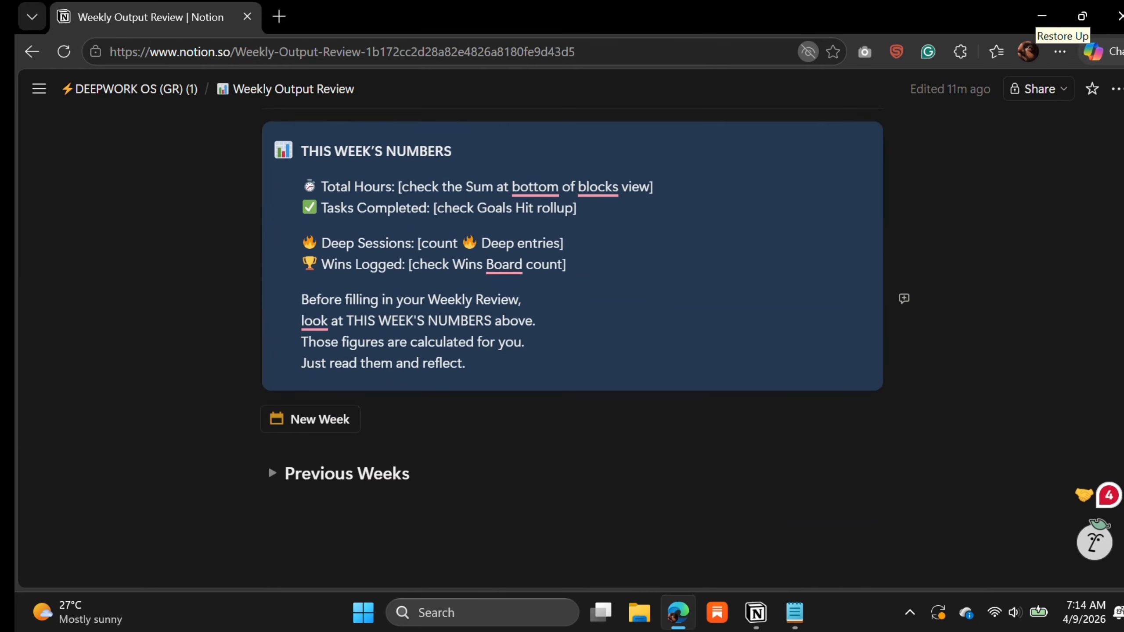
{"action": "scroll", "coordinate": [575, 332], "scroll_direction": "up", "scroll_amount": 2}
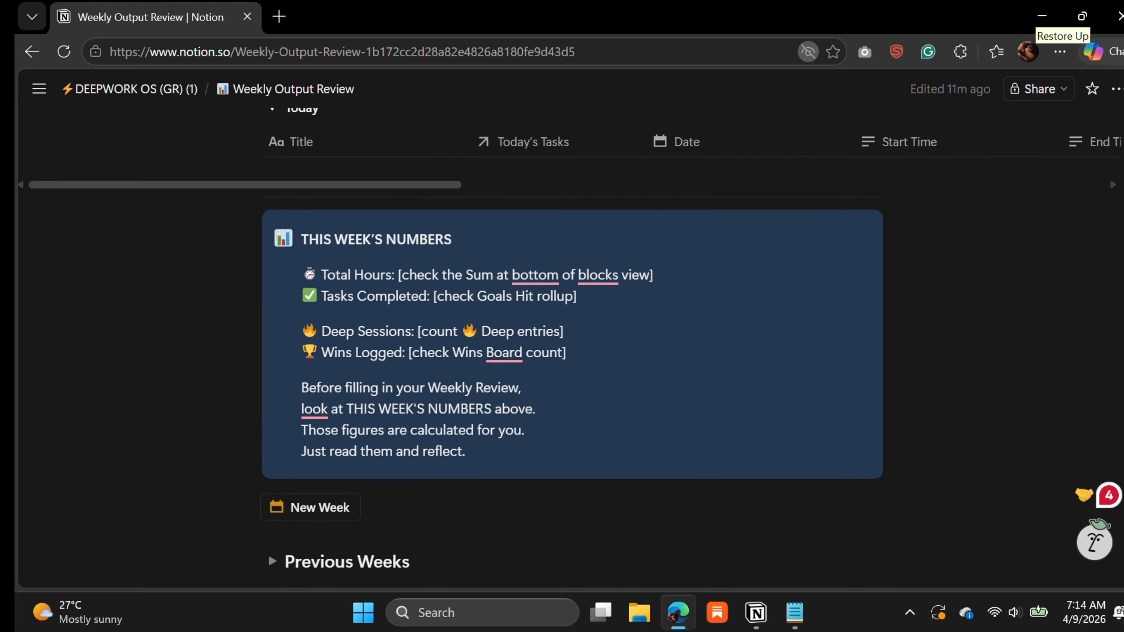
{"action": "scroll", "coordinate": [575, 332], "scroll_direction": "down", "scroll_amount": 2}
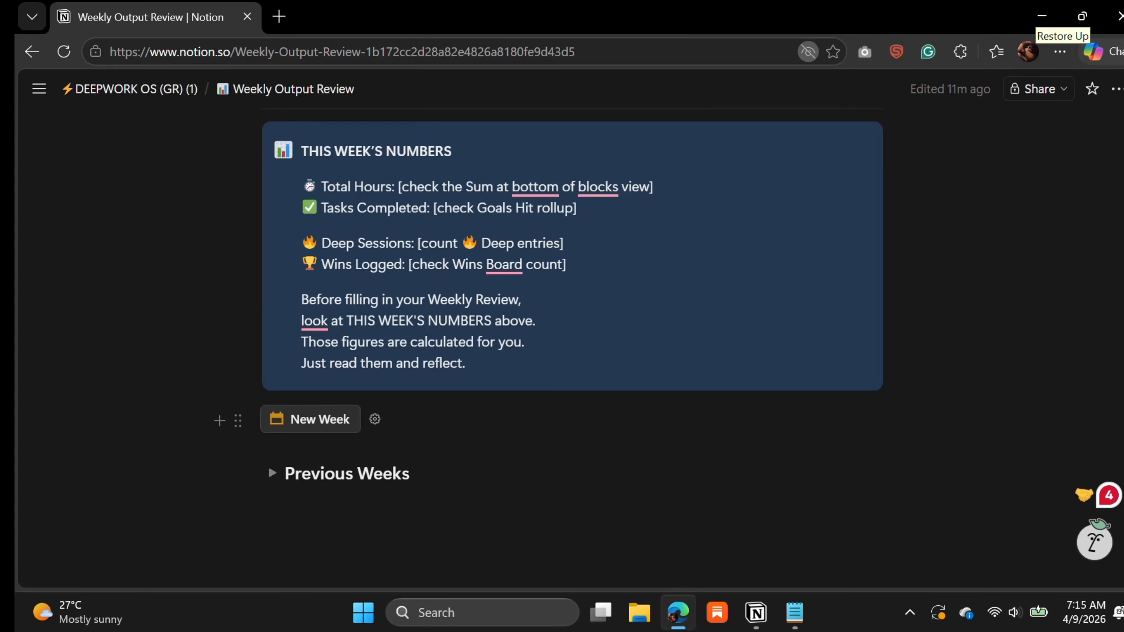
Step: Generate a Weekly Review block for a new week and remove the empty line above it
{"action": "left_click", "coordinate": [310, 419]}
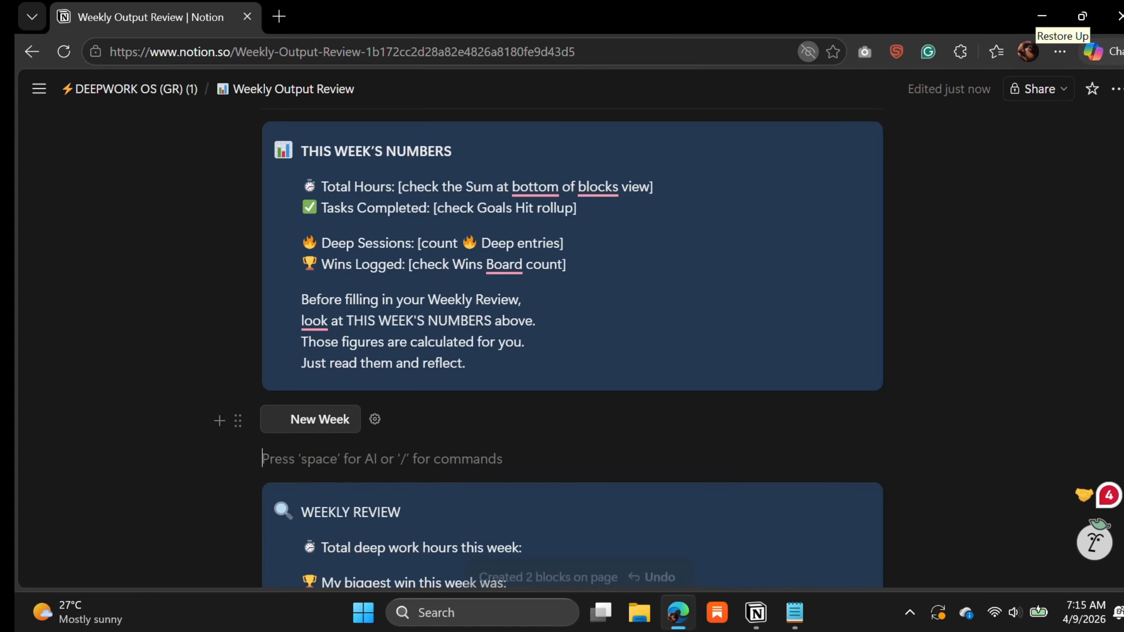
{"action": "scroll", "coordinate": [310, 398], "scroll_direction": "down", "scroll_amount": 3}
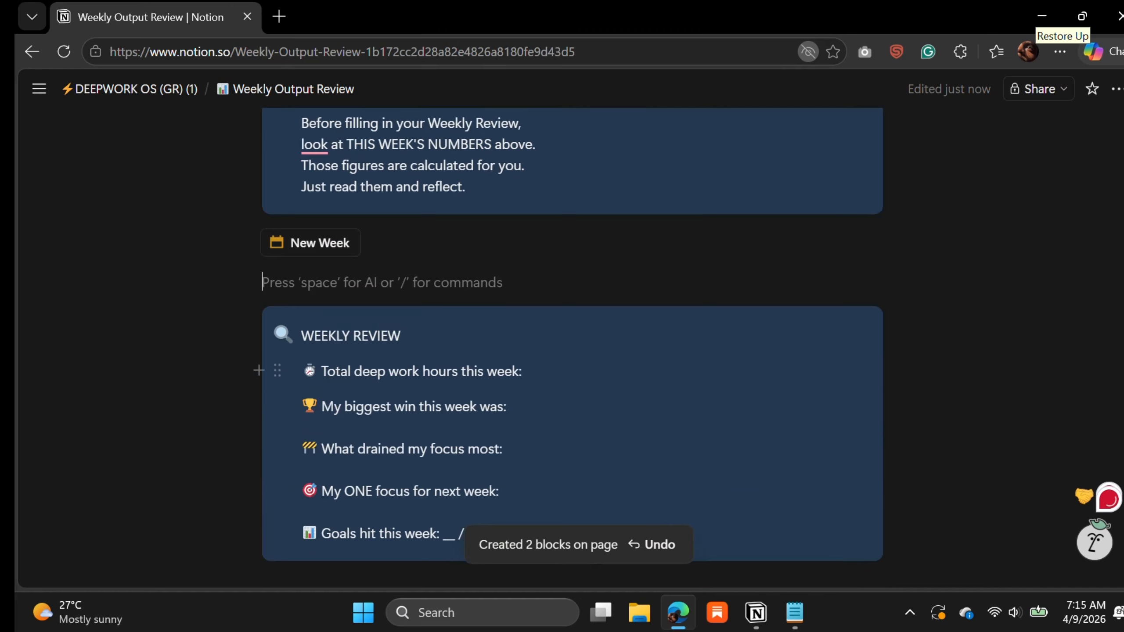
{"action": "key", "text": "BackSpace"}
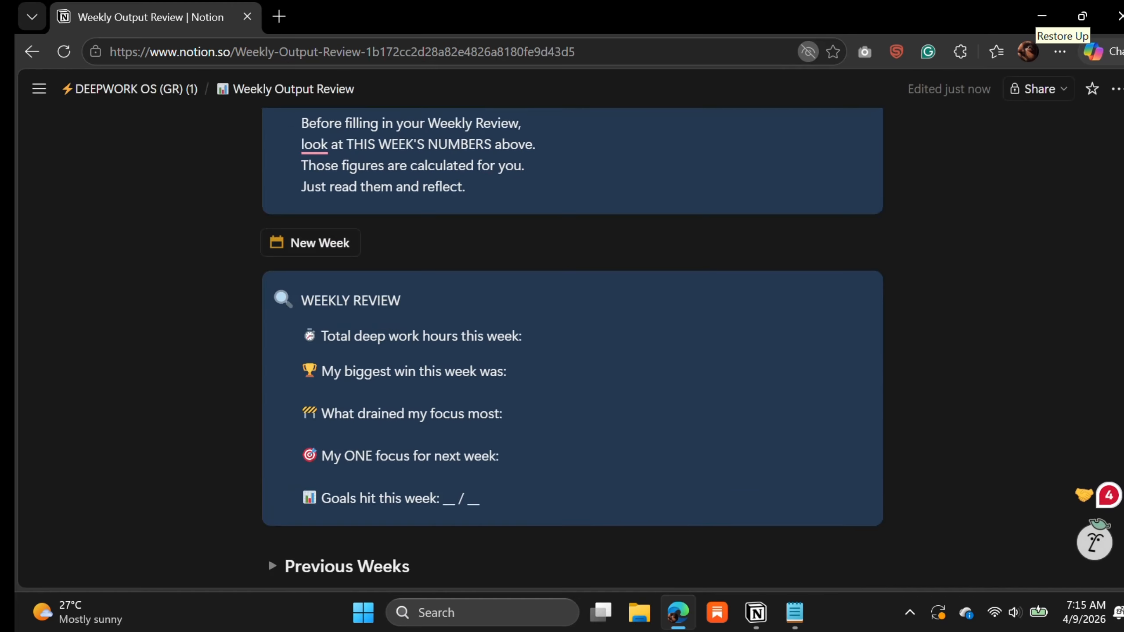
{"action": "scroll", "coordinate": [303, 282], "scroll_direction": "down", "scroll_amount": 2}
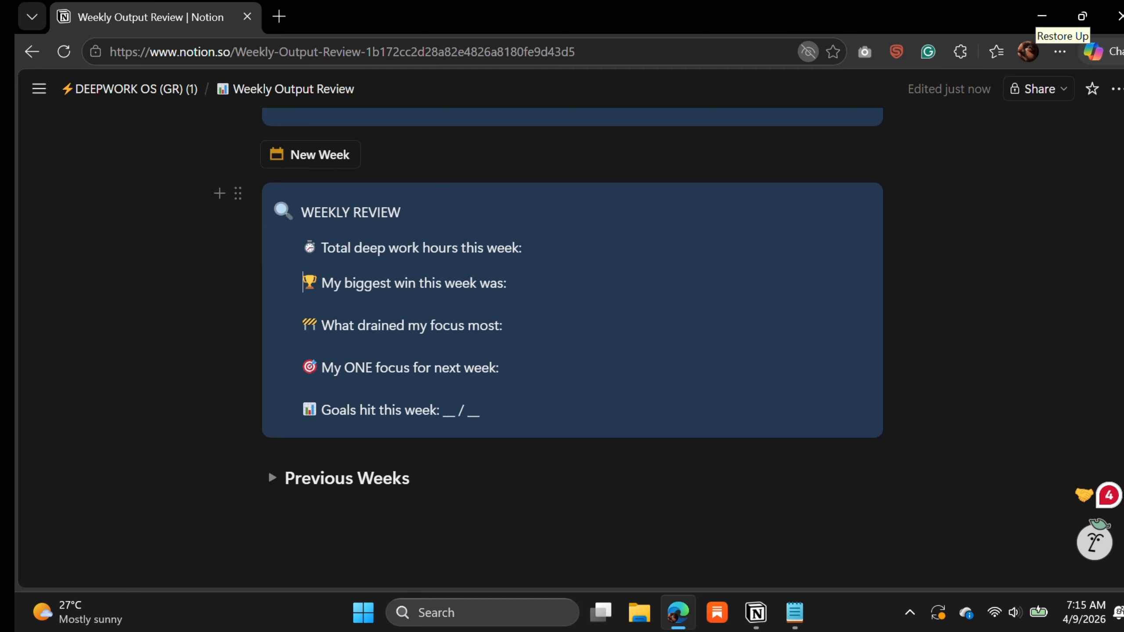
Step: Move the divider below the Deep Work Blocks table into the THIS WEEK'S NUMBERS callout
{"action": "scroll", "coordinate": [269, 476], "scroll_direction": "up", "scroll_amount": 5}
{"action": "scroll", "coordinate": [269, 405], "scroll_direction": "down", "scroll_amount": 6}
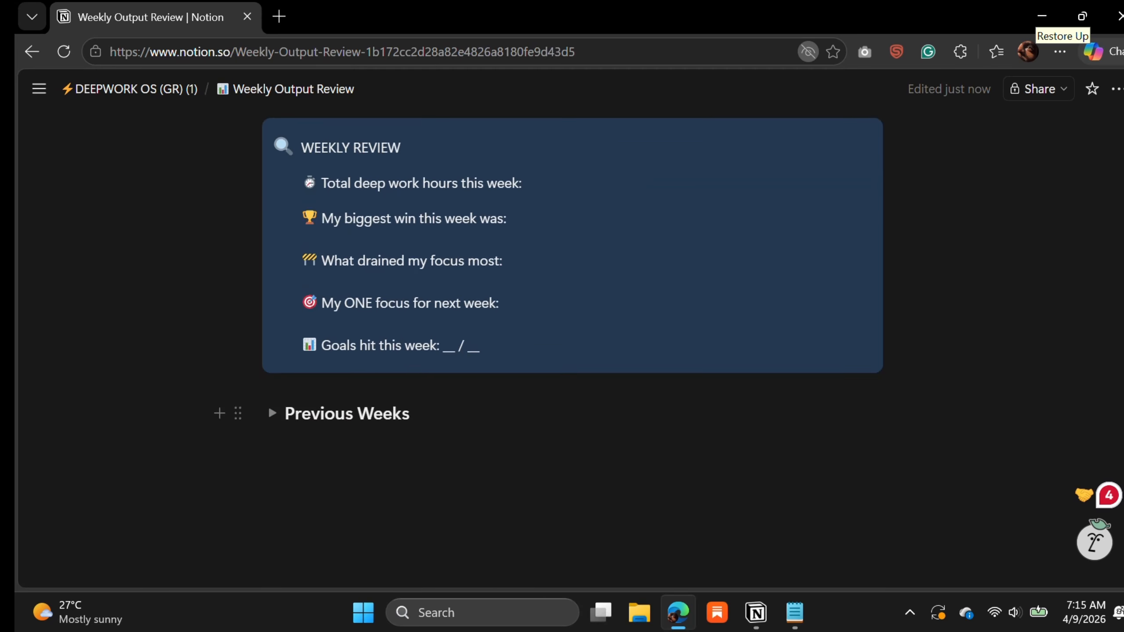
{"action": "scroll", "coordinate": [269, 405], "scroll_direction": "up", "scroll_amount": 10}
{"action": "left_click_drag", "start_coordinate": [237, 397], "coordinate": [284, 412]}
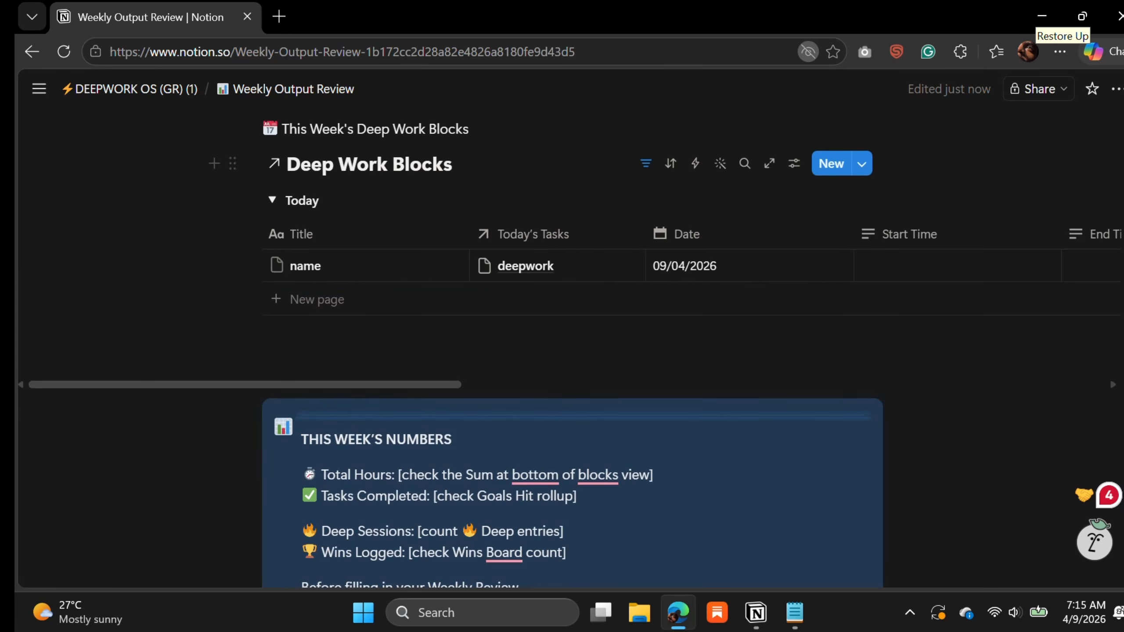
Step: Examine the duration, status, focus quality, Completed Today and Goals Hit This Week columns of the weekly Deep Work Blocks table
{"action": "scroll", "coordinate": [569, 265], "scroll_direction": "right", "scroll_amount": 5}
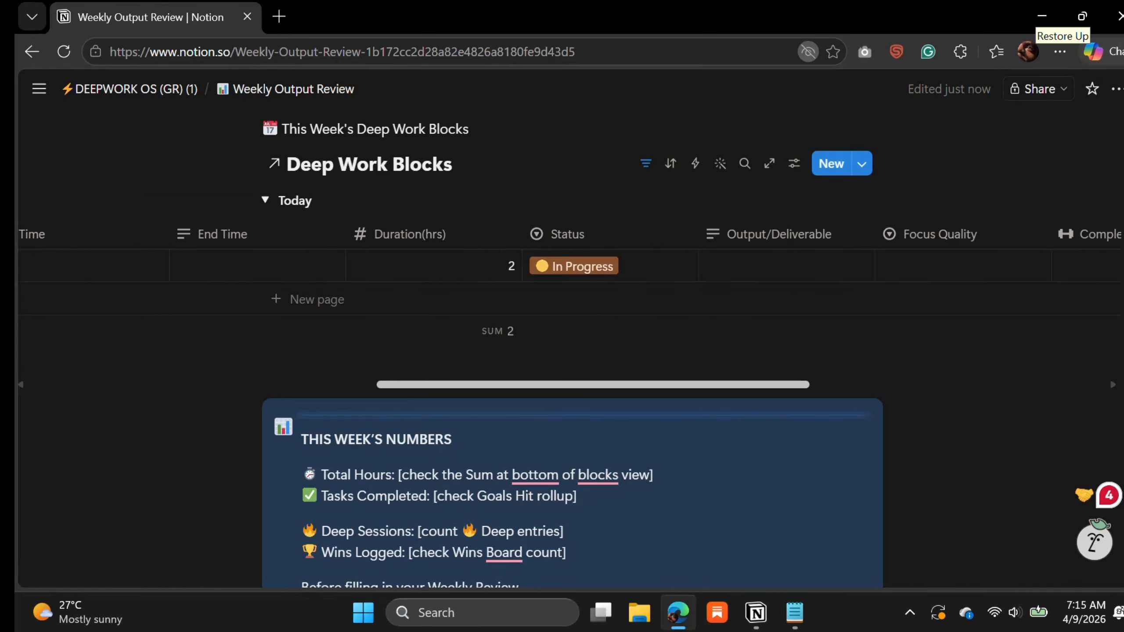
{"action": "scroll", "coordinate": [570, 265], "scroll_direction": "left", "scroll_amount": 5}
{"action": "scroll", "coordinate": [569, 266], "scroll_direction": "right", "scroll_amount": 5}
{"action": "scroll", "coordinate": [569, 265], "scroll_direction": "left", "scroll_amount": 5}
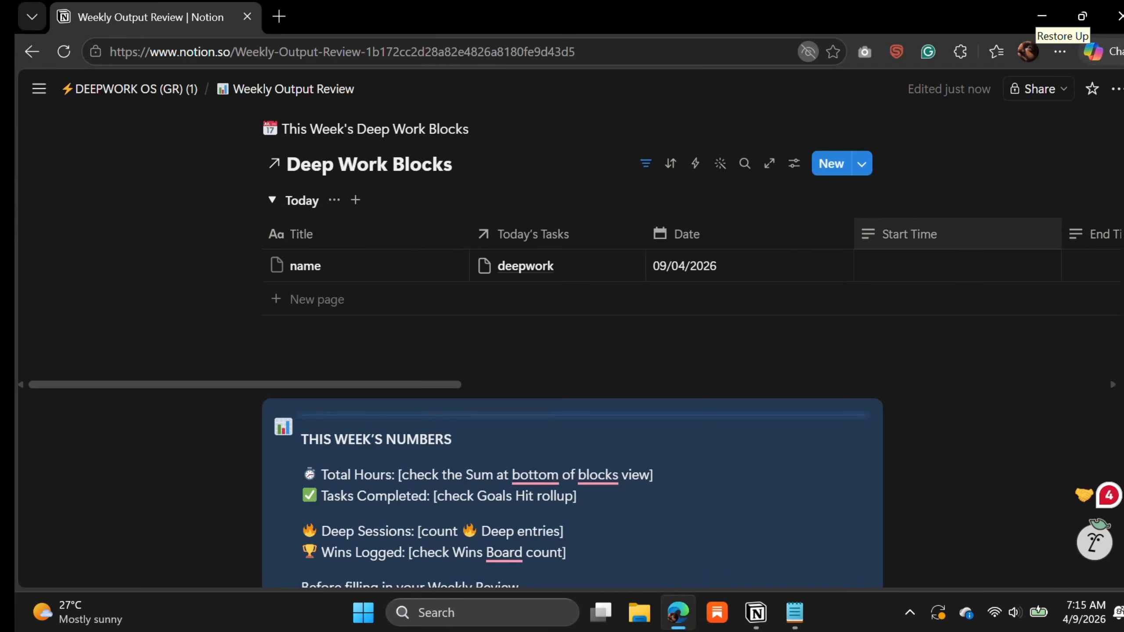
{"action": "scroll", "coordinate": [570, 266], "scroll_direction": "right", "scroll_amount": 5}
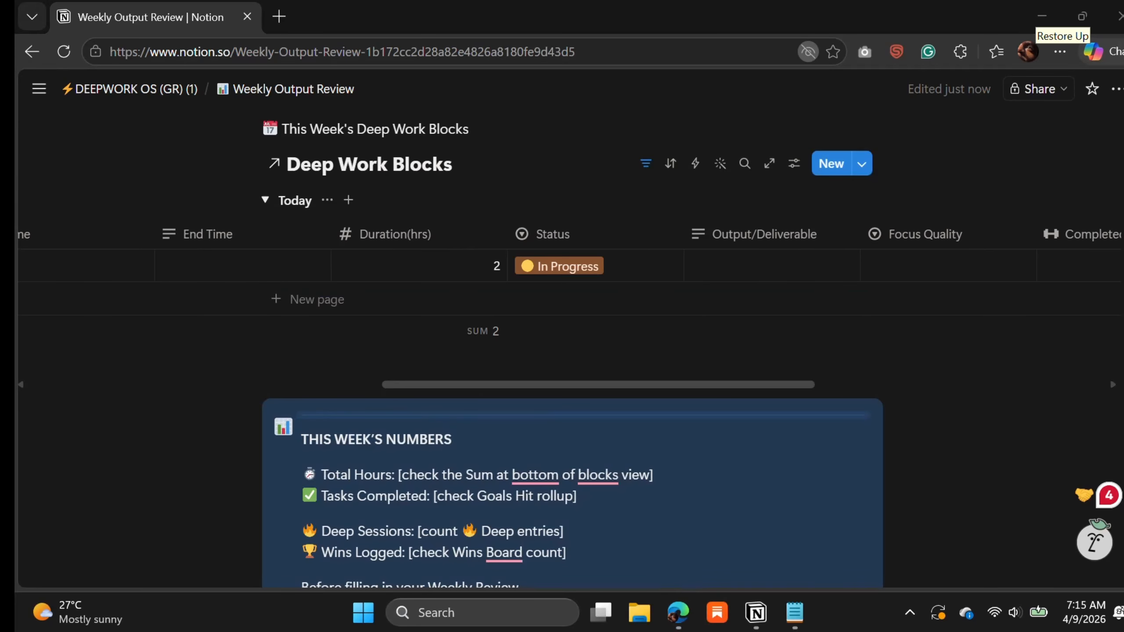
{"action": "scroll", "coordinate": [570, 266], "scroll_direction": "right", "scroll_amount": 5}
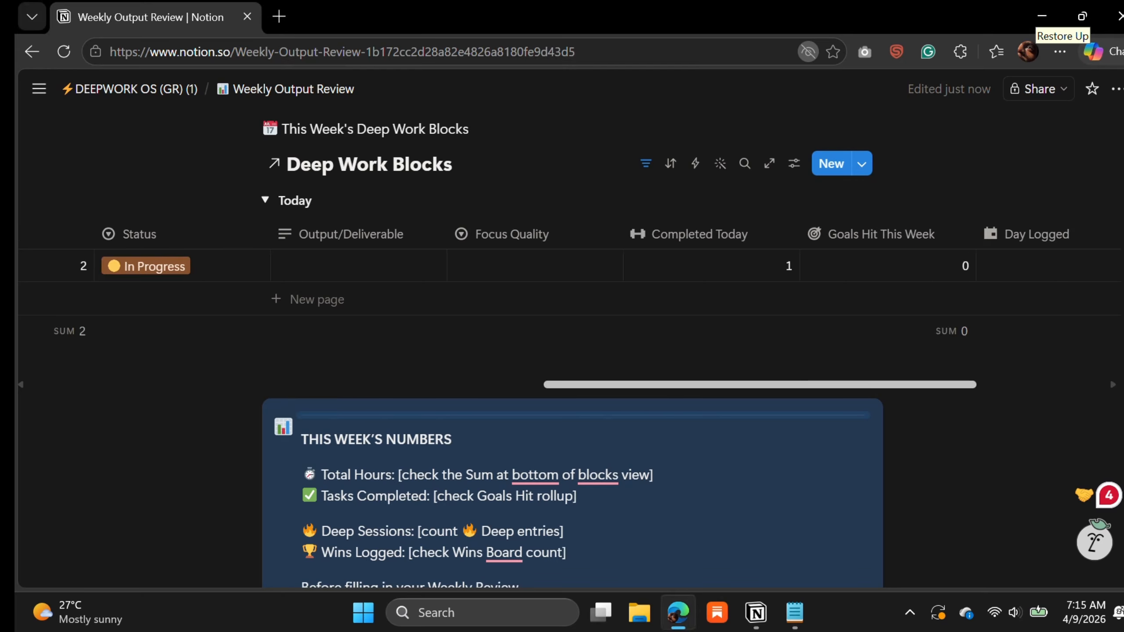
{"action": "scroll", "coordinate": [570, 266], "scroll_direction": "left", "scroll_amount": 3}
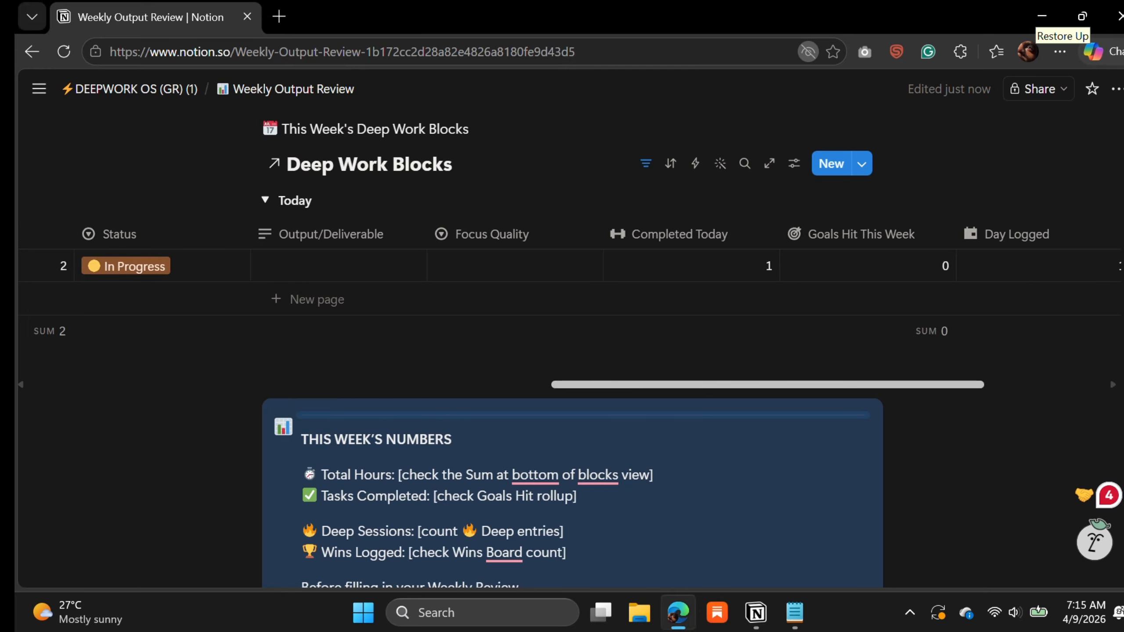
{"action": "scroll", "coordinate": [570, 266], "scroll_direction": "left", "scroll_amount": 1}
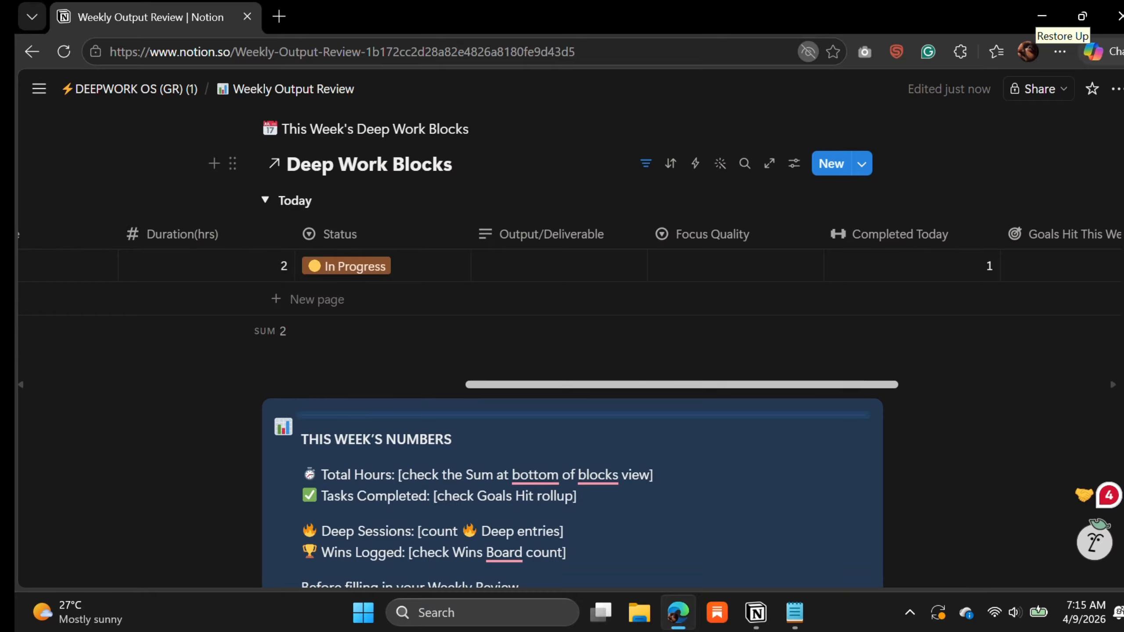
{"action": "scroll", "coordinate": [569, 266], "scroll_direction": "left", "scroll_amount": 6}
Step: Move the Weekly Review callout into the Previous Weeks toggle
{"action": "scroll", "coordinate": [572, 326], "scroll_direction": "down", "scroll_amount": 8}
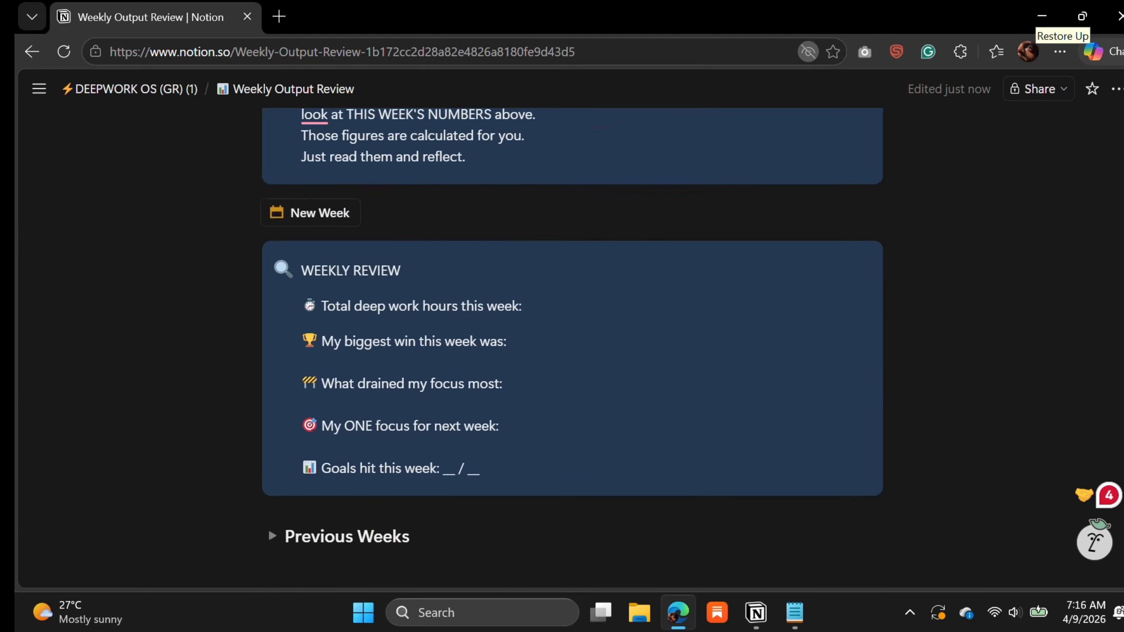
{"action": "scroll", "coordinate": [238, 306], "scroll_direction": "down", "scroll_amount": 2}
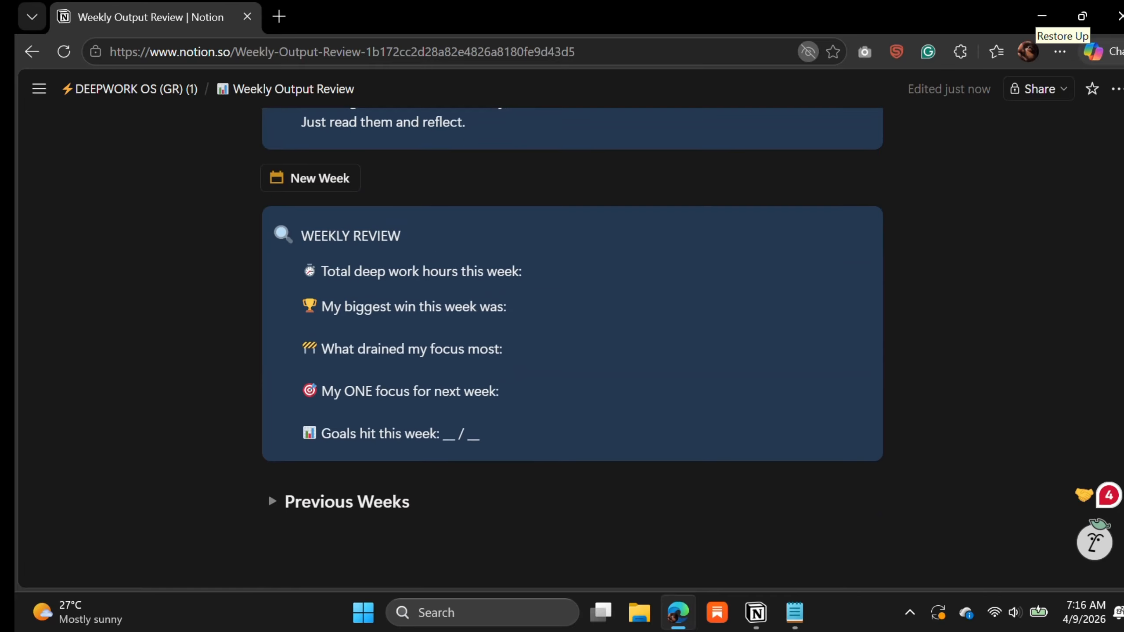
{"action": "left_click_drag", "start_coordinate": [237, 217], "coordinate": [305, 492]}
{"action": "scroll", "coordinate": [572, 325], "scroll_direction": "up", "scroll_amount": 8}
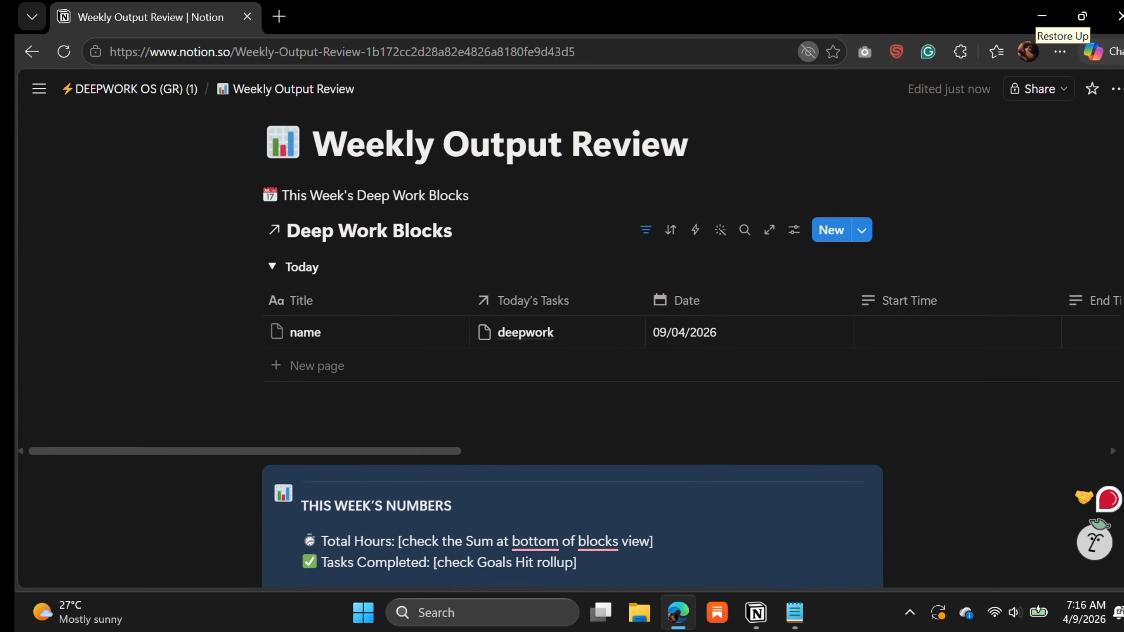
{"action": "scroll", "coordinate": [572, 325], "scroll_direction": "down", "scroll_amount": 5}
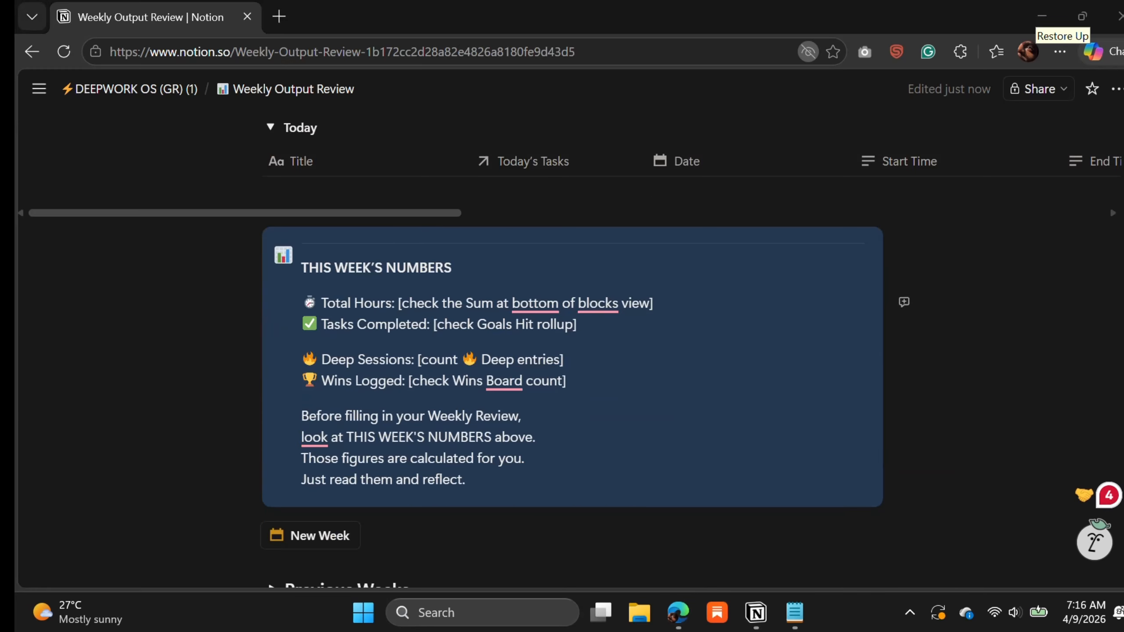
{"action": "scroll", "coordinate": [269, 405], "scroll_direction": "down", "scroll_amount": 4}
{"action": "scroll", "coordinate": [269, 405], "scroll_direction": "up", "scroll_amount": 10}
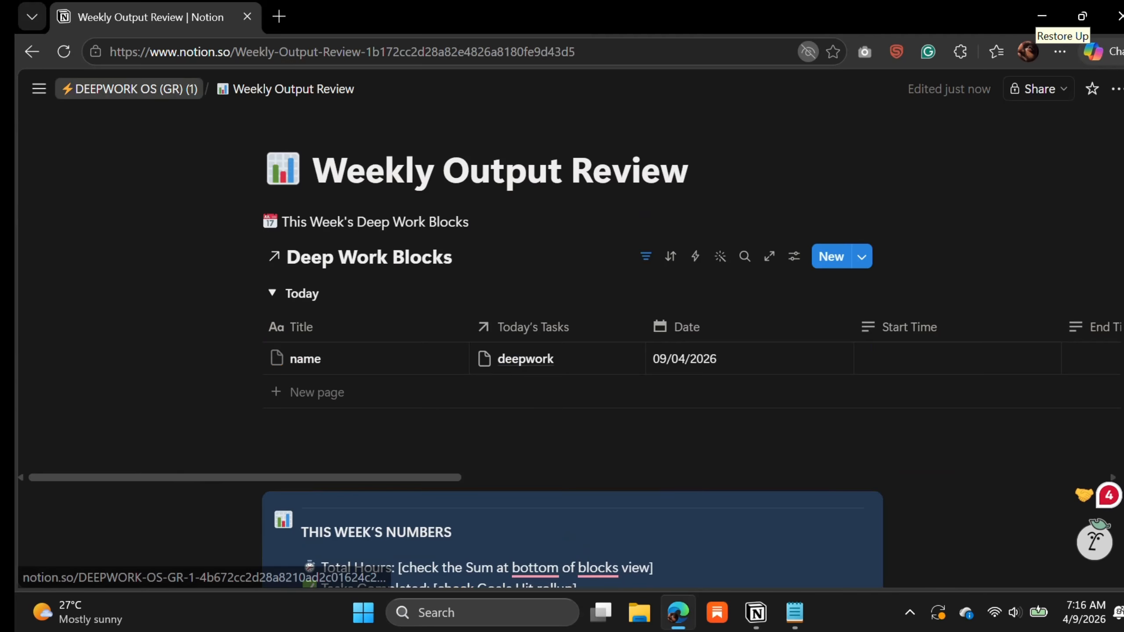
Step: Return to the DEEPWORK OS home page and open the 90-Day Output Vault at its Output Snapshot table
{"action": "left_click", "coordinate": [132, 89]}
{"action": "scroll", "coordinate": [354, 364], "scroll_direction": "down", "scroll_amount": 4}
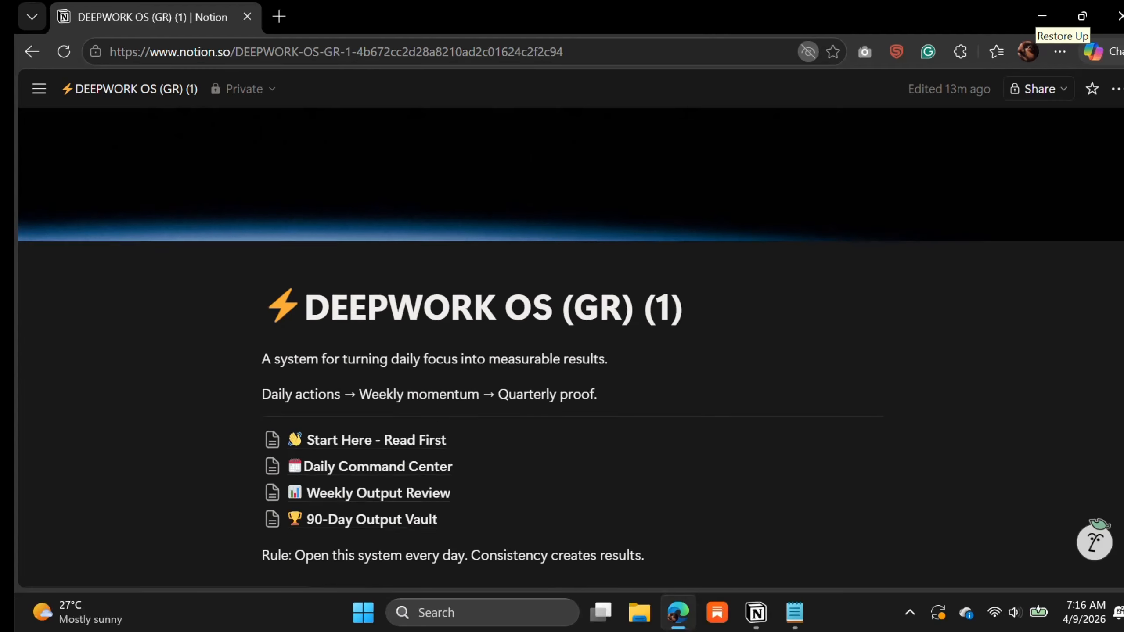
{"action": "left_click", "coordinate": [354, 364]}
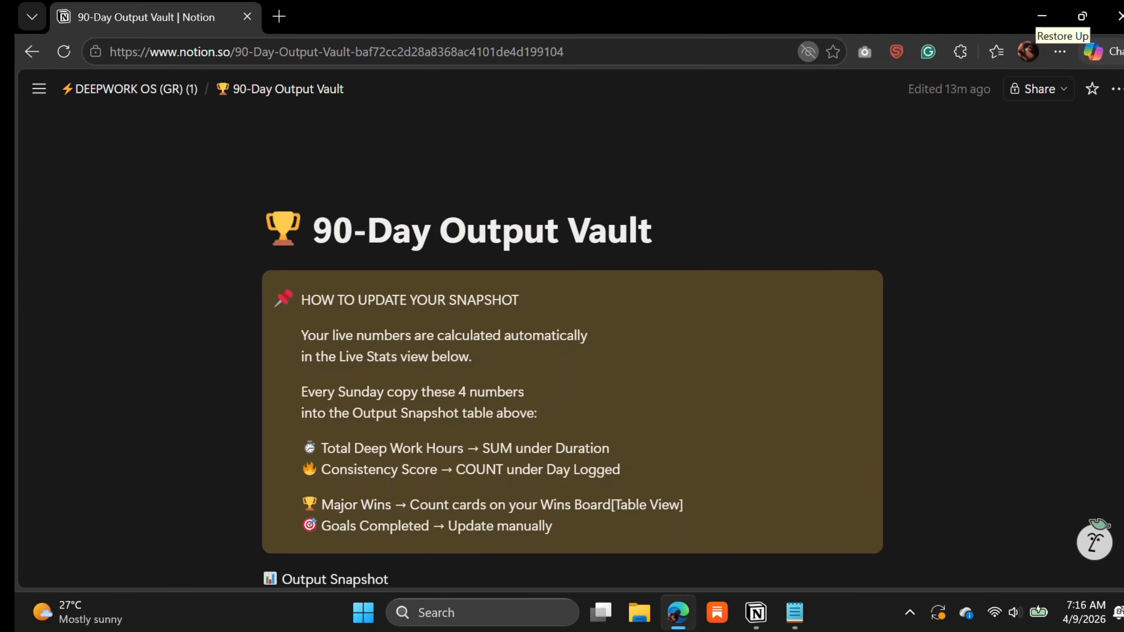
{"action": "scroll", "coordinate": [259, 504], "scroll_direction": "down", "scroll_amount": 6}
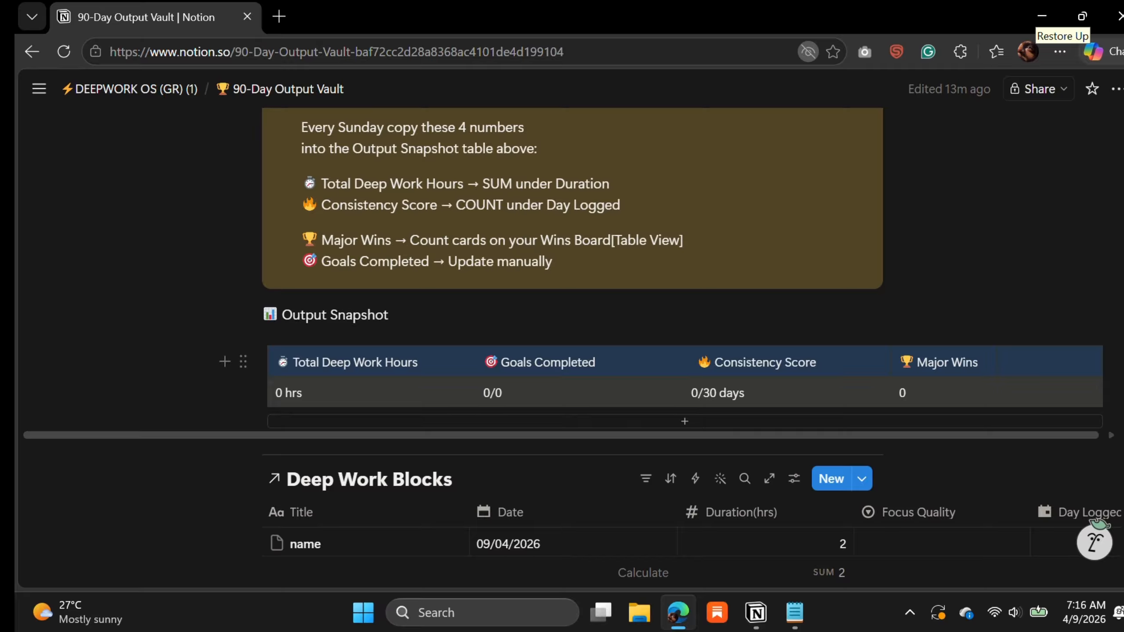
Step: Examine the vault's snapshot update instructions and the Duration and Day Logged totals of its Deep Work Blocks table
{"action": "scroll", "coordinate": [562, 348], "scroll_direction": "up", "scroll_amount": 4}
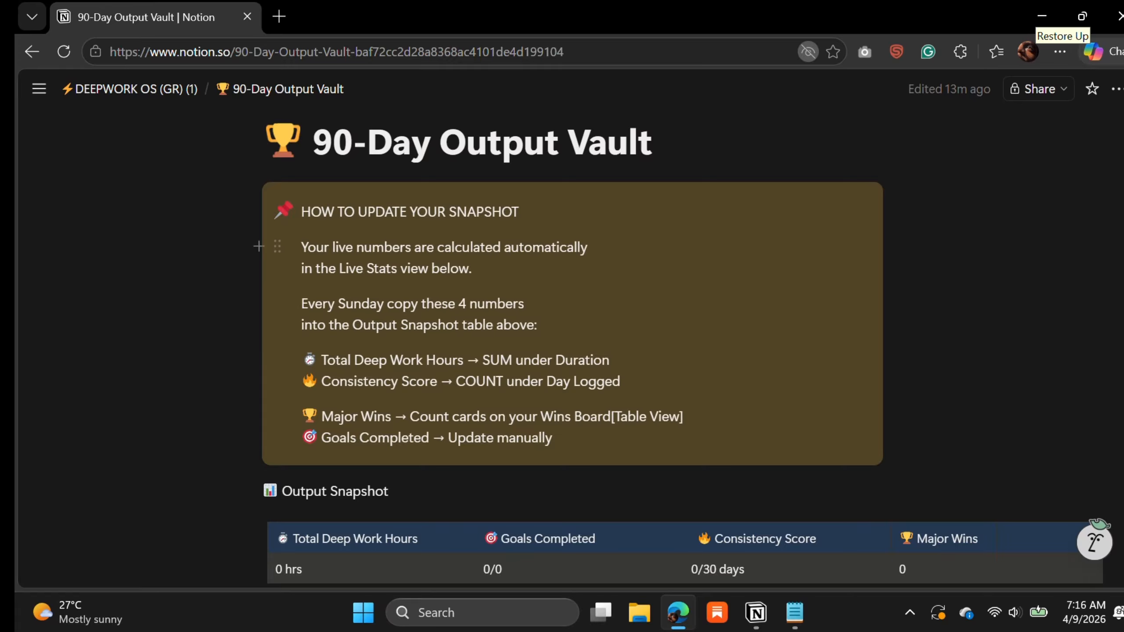
{"action": "scroll", "coordinate": [562, 348], "scroll_direction": "down", "scroll_amount": 6}
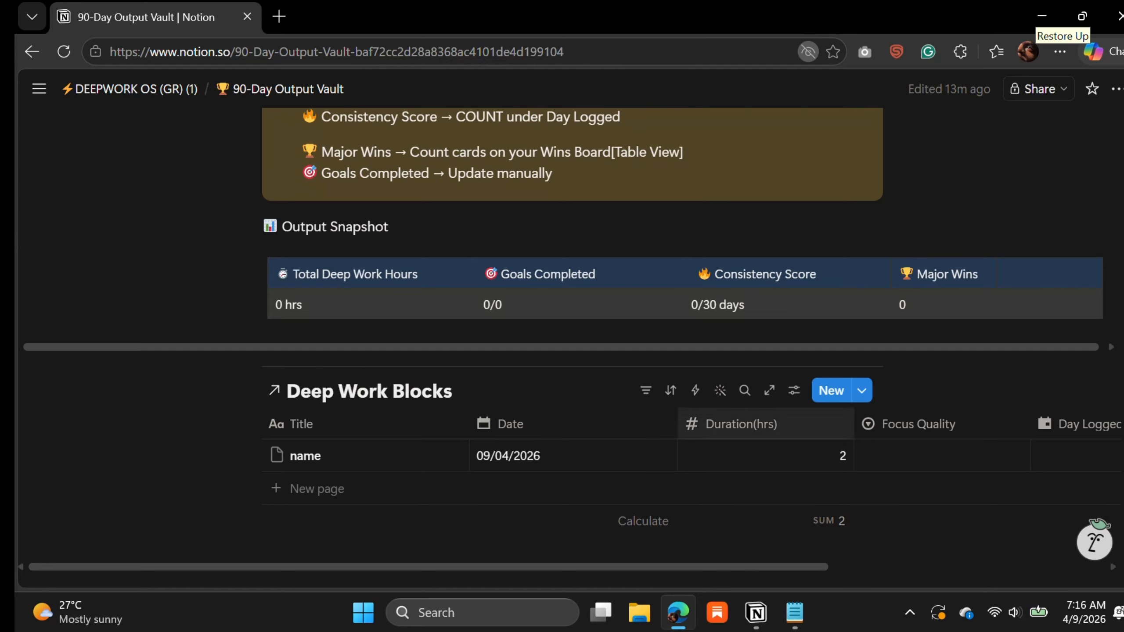
{"action": "scroll", "coordinate": [562, 348], "scroll_direction": "down", "scroll_amount": 4}
{"action": "scroll", "coordinate": [562, 348], "scroll_direction": "down", "scroll_amount": 4}
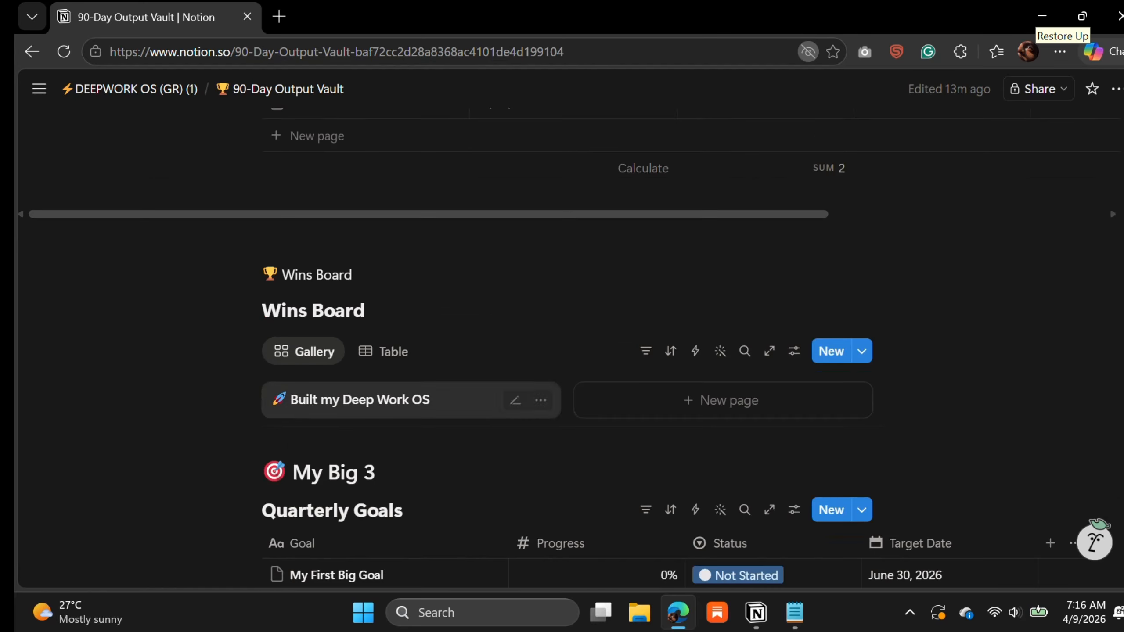
{"action": "scroll", "coordinate": [562, 348], "scroll_direction": "up", "scroll_amount": 8}
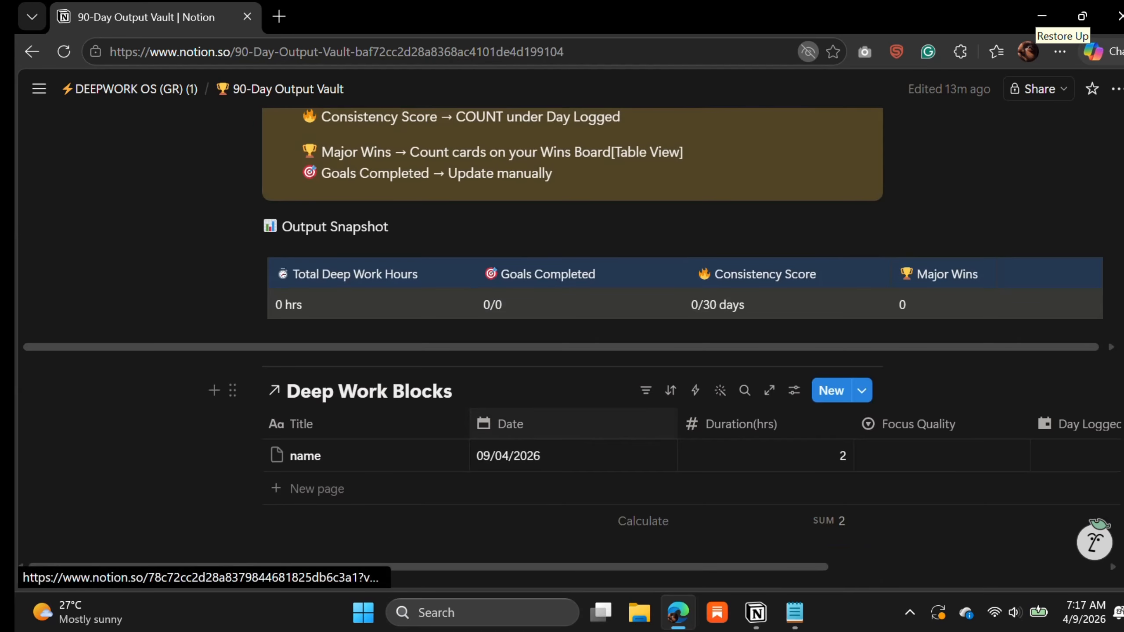
{"action": "scroll", "coordinate": [354, 455], "scroll_direction": "down", "scroll_amount": 2}
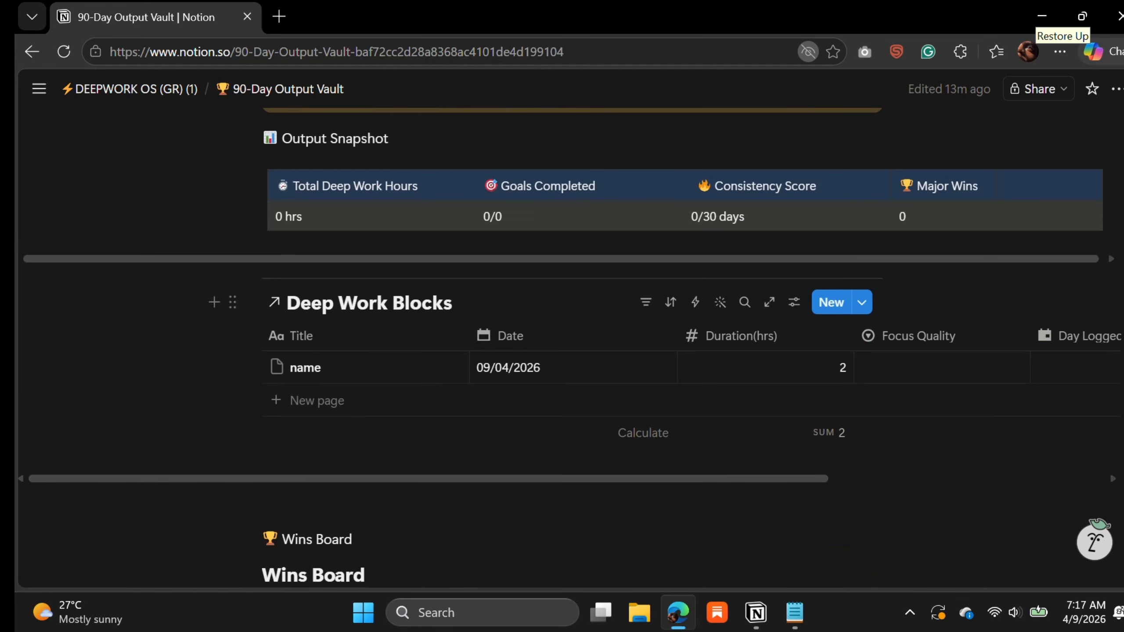
{"action": "scroll", "coordinate": [562, 381], "scroll_direction": "right", "scroll_amount": 10}
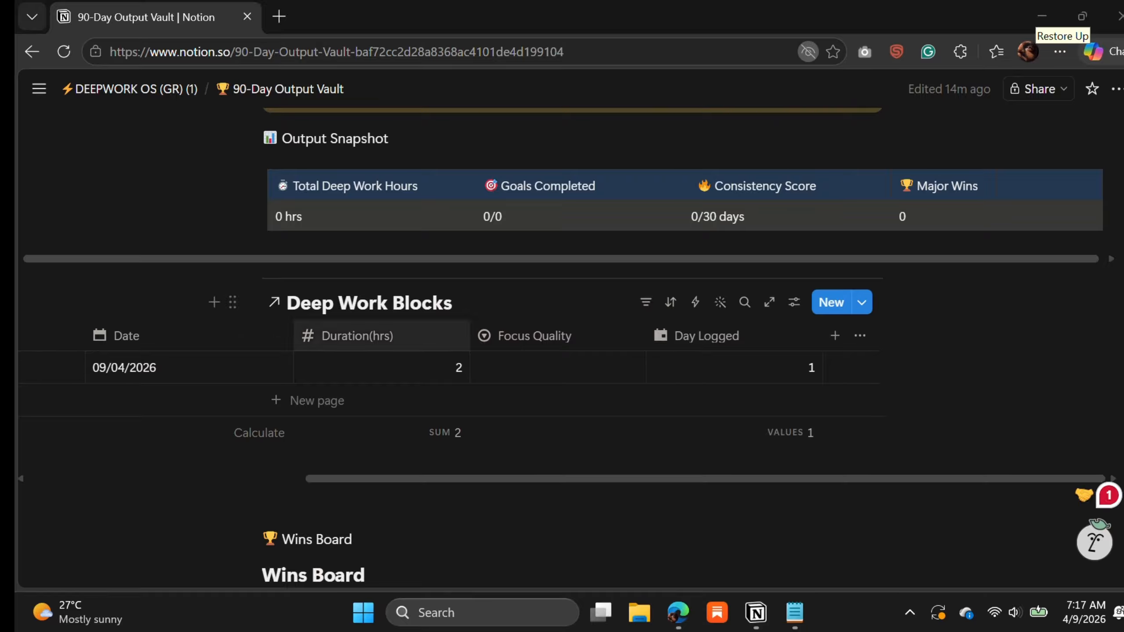
Step: Review the 90-Day Output Vault from its instructions down to Quarterly Goals and return to the Deep Work Blocks table's first columns
{"action": "scroll", "coordinate": [557, 336], "scroll_direction": "up", "scroll_amount": 4}
{"action": "scroll", "coordinate": [562, 346], "scroll_direction": "up", "scroll_amount": 3}
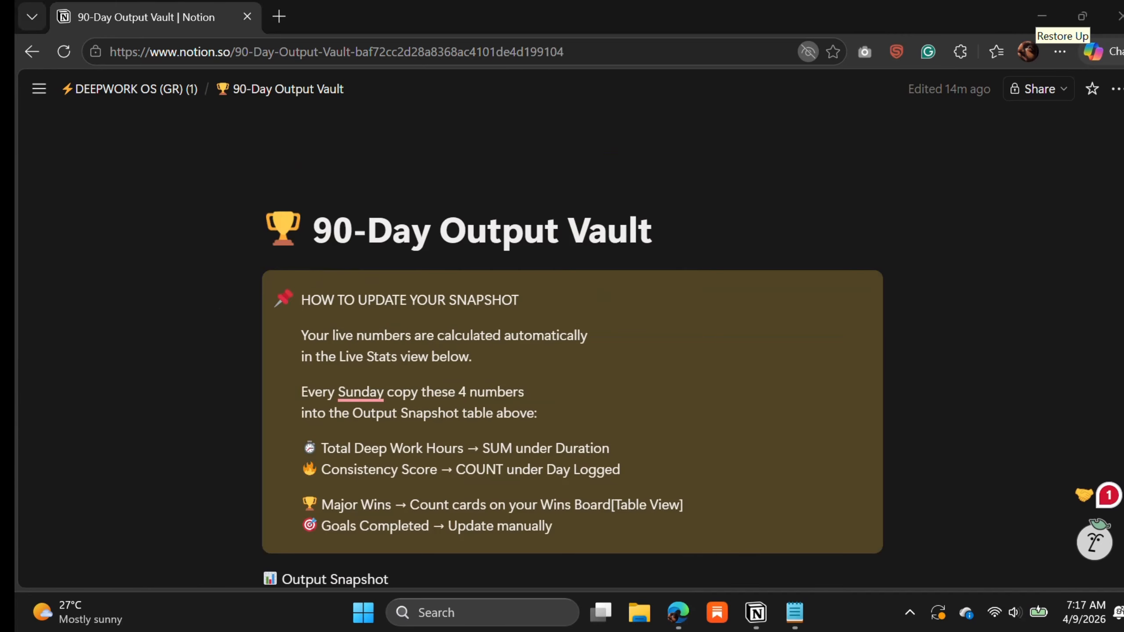
{"action": "scroll", "coordinate": [562, 346], "scroll_direction": "down", "scroll_amount": 3}
{"action": "scroll", "coordinate": [562, 345], "scroll_direction": "down", "scroll_amount": 6}
{"action": "scroll", "coordinate": [562, 336], "scroll_direction": "down", "scroll_amount": 7}
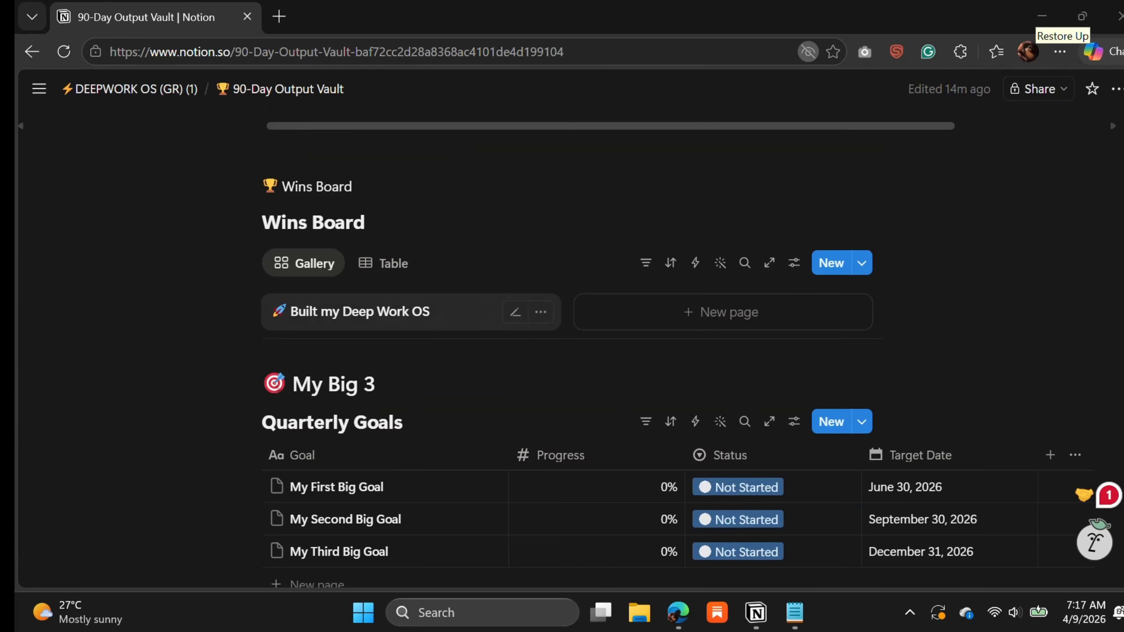
{"action": "scroll", "coordinate": [562, 336], "scroll_direction": "up", "scroll_amount": 6}
{"action": "scroll", "coordinate": [562, 336], "scroll_direction": "up", "scroll_amount": 3}
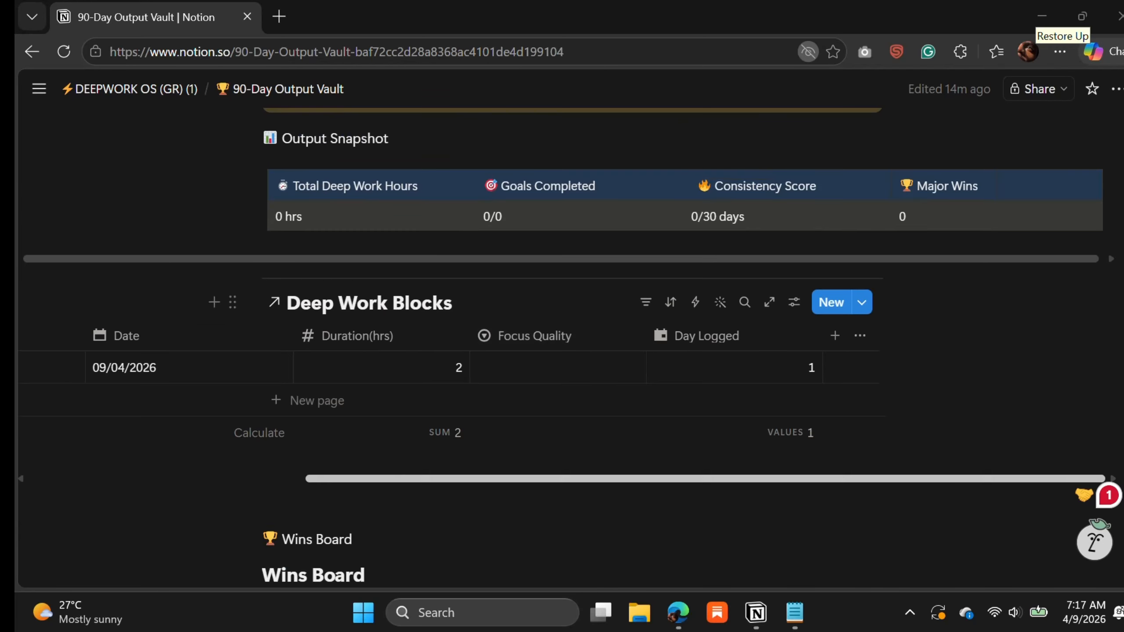
{"action": "scroll", "coordinate": [562, 367], "scroll_direction": "left", "scroll_amount": 5}
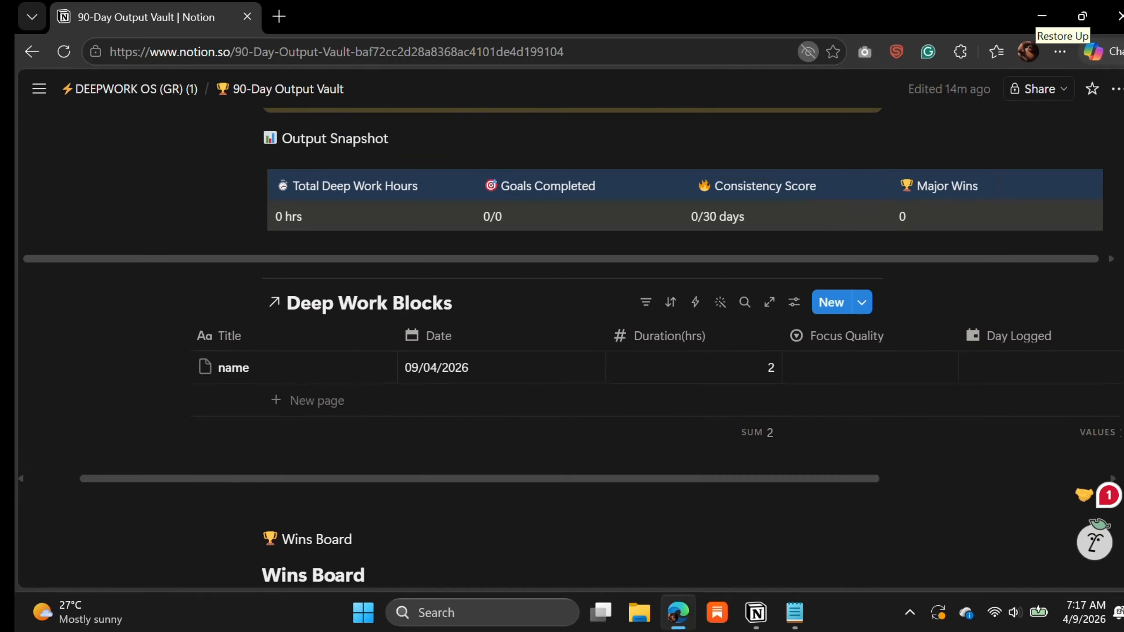
Step: Show the Wins Board as a table and examine its columns from Win/Milestone through Win Count
{"action": "scroll", "coordinate": [562, 336], "scroll_direction": "down", "scroll_amount": 4}
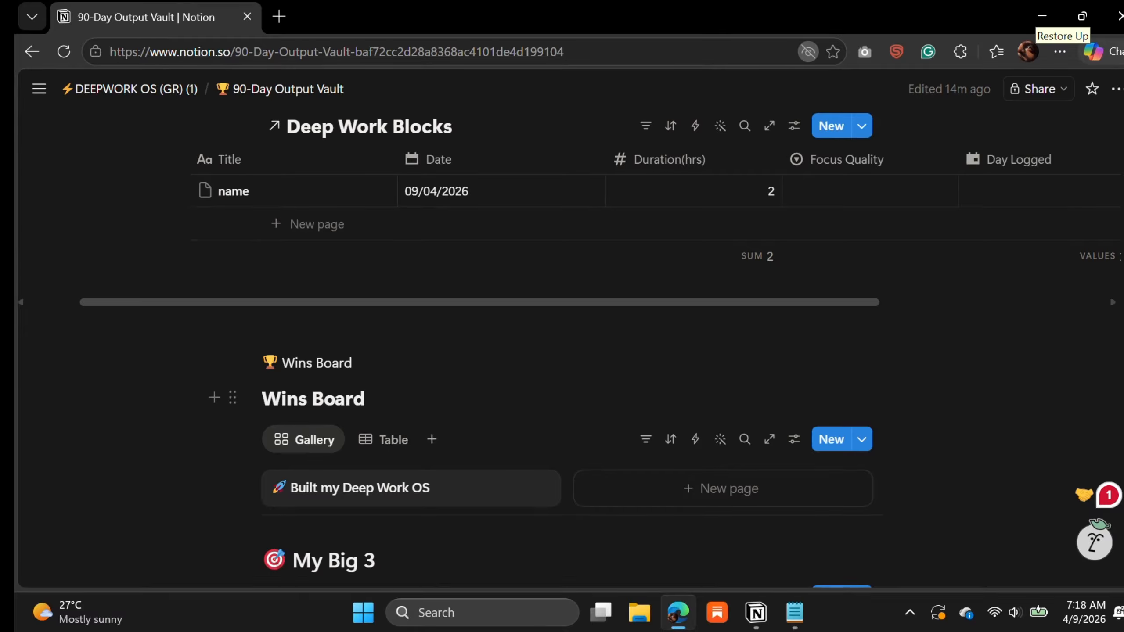
{"action": "left_click", "coordinate": [389, 439]}
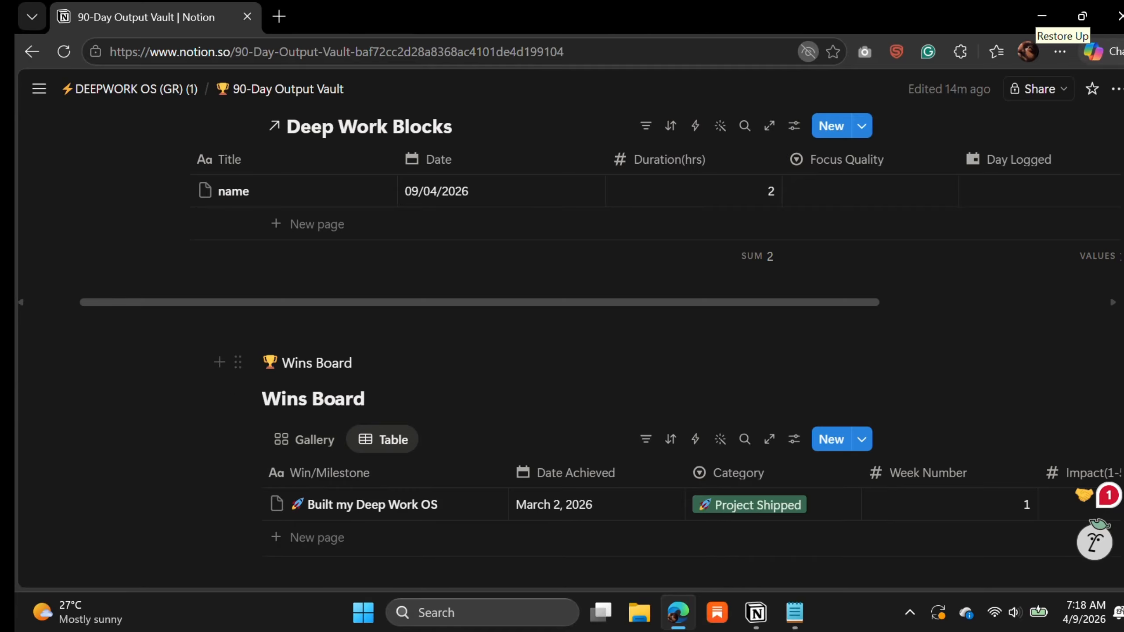
{"action": "scroll", "coordinate": [561, 310], "scroll_direction": "down", "scroll_amount": 4}
{"action": "scroll", "coordinate": [1009, 283], "scroll_direction": "right", "scroll_amount": 4}
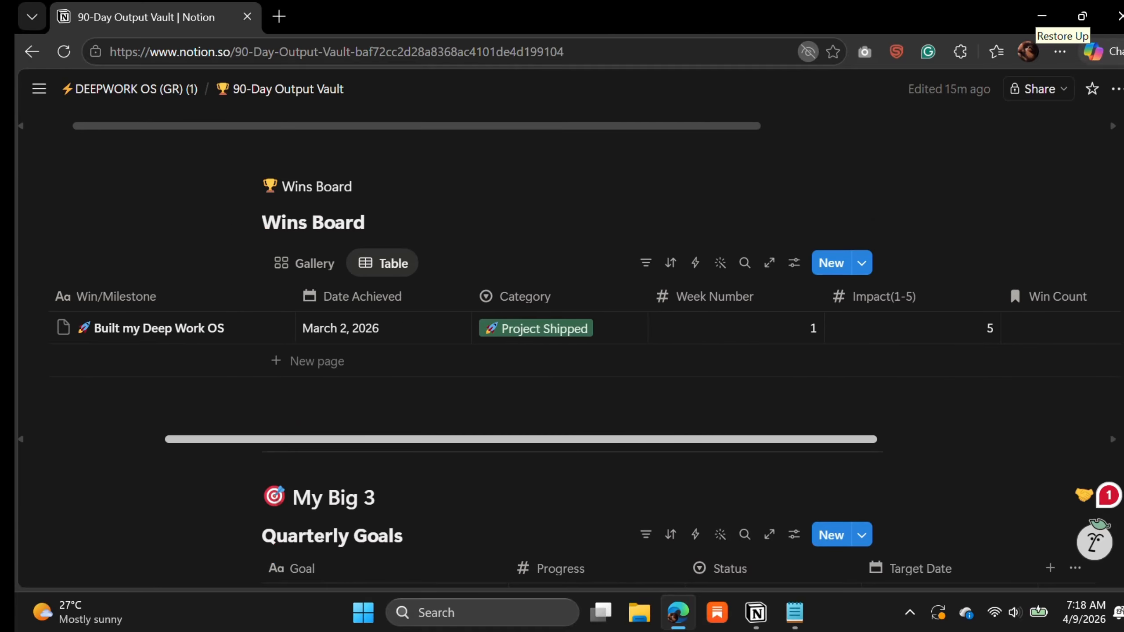
{"action": "scroll", "coordinate": [1010, 282], "scroll_direction": "right", "scroll_amount": 6}
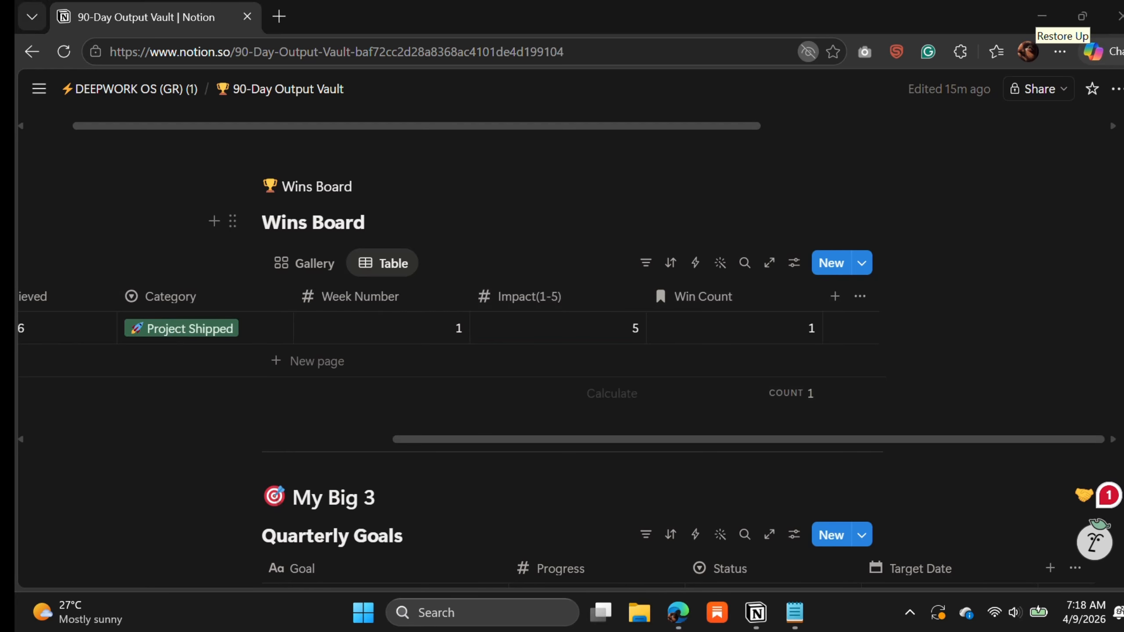
{"action": "scroll", "coordinate": [655, 292], "scroll_direction": "left", "scroll_amount": 10}
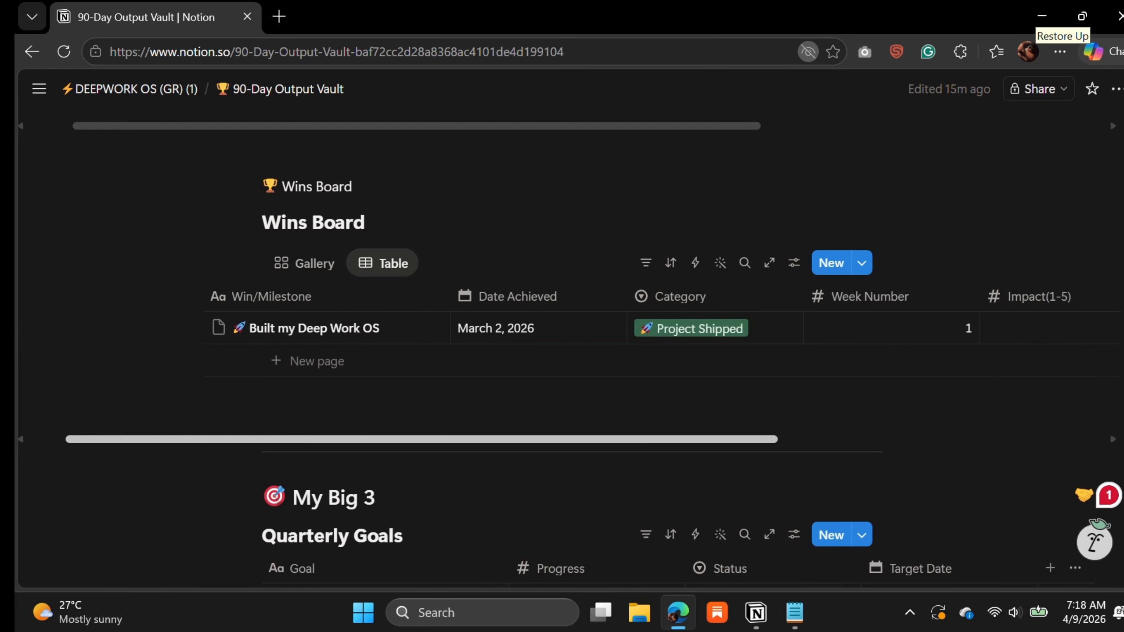
Step: Switch the Wins Board back to its gallery view and review the Quarterly Goals under My Big 3
{"action": "left_click", "coordinate": [304, 263]}
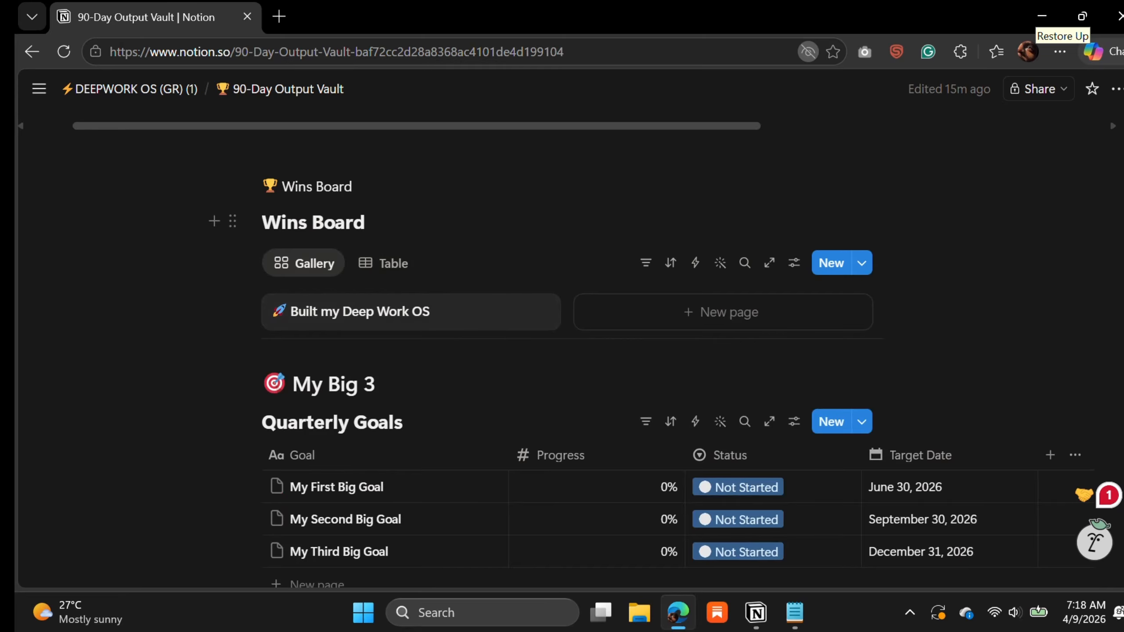
{"action": "scroll", "coordinate": [562, 336], "scroll_direction": "down", "scroll_amount": 4}
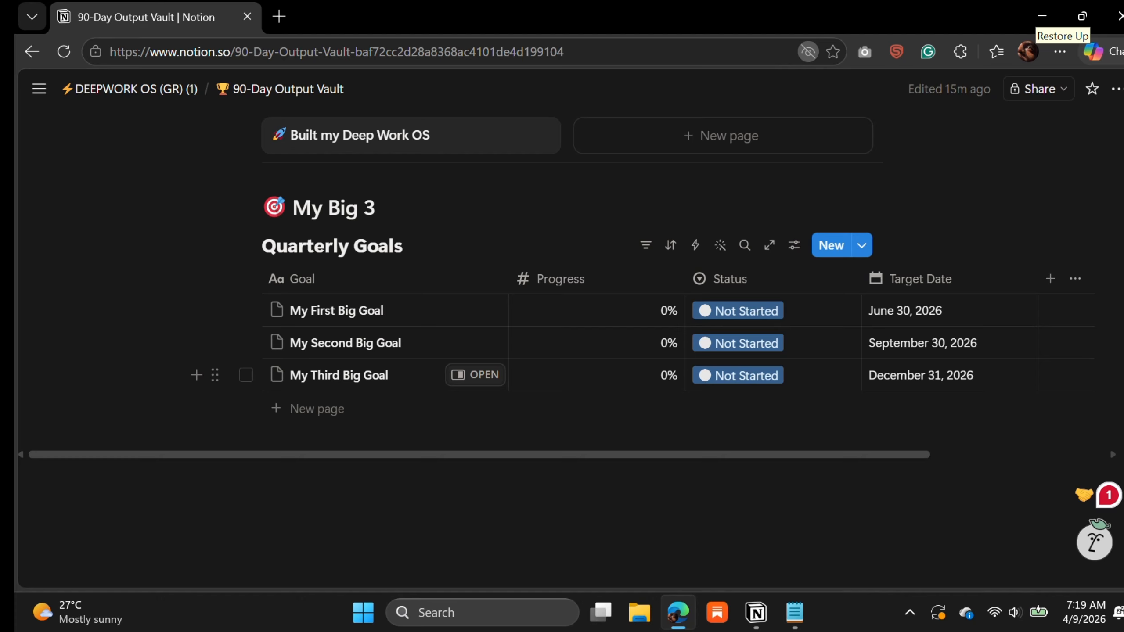
{"action": "scroll", "coordinate": [221, 380], "scroll_direction": "up", "scroll_amount": 15}
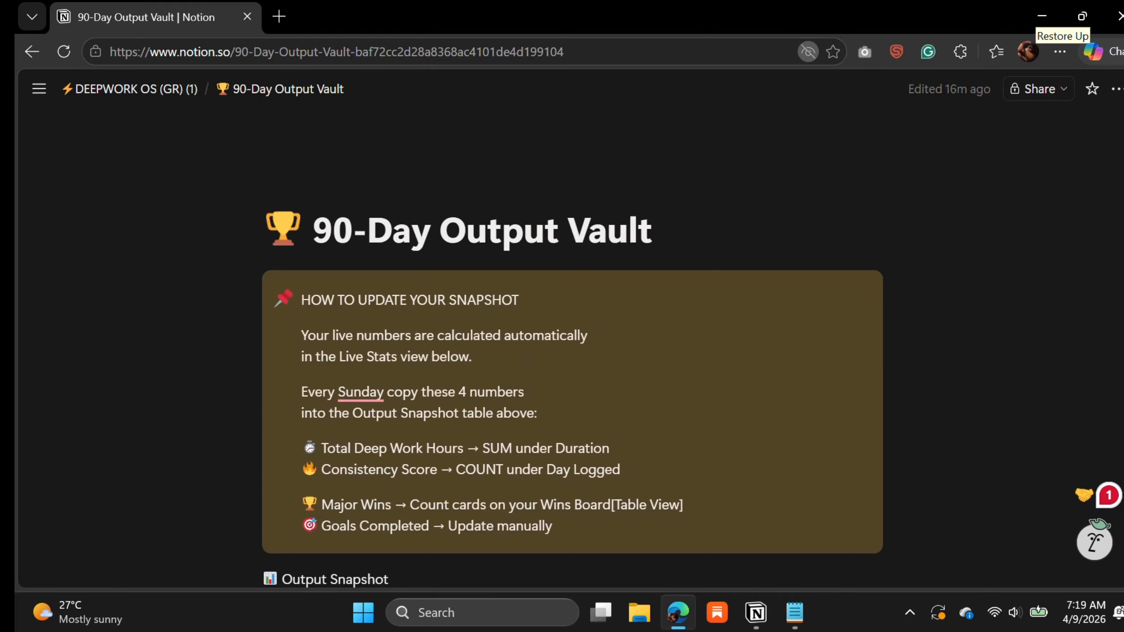
Step: Go through the DEEPWORK OS home page to the Daily Command Center and bring up its Deep Work Blocks table
{"action": "left_click", "coordinate": [133, 89]}
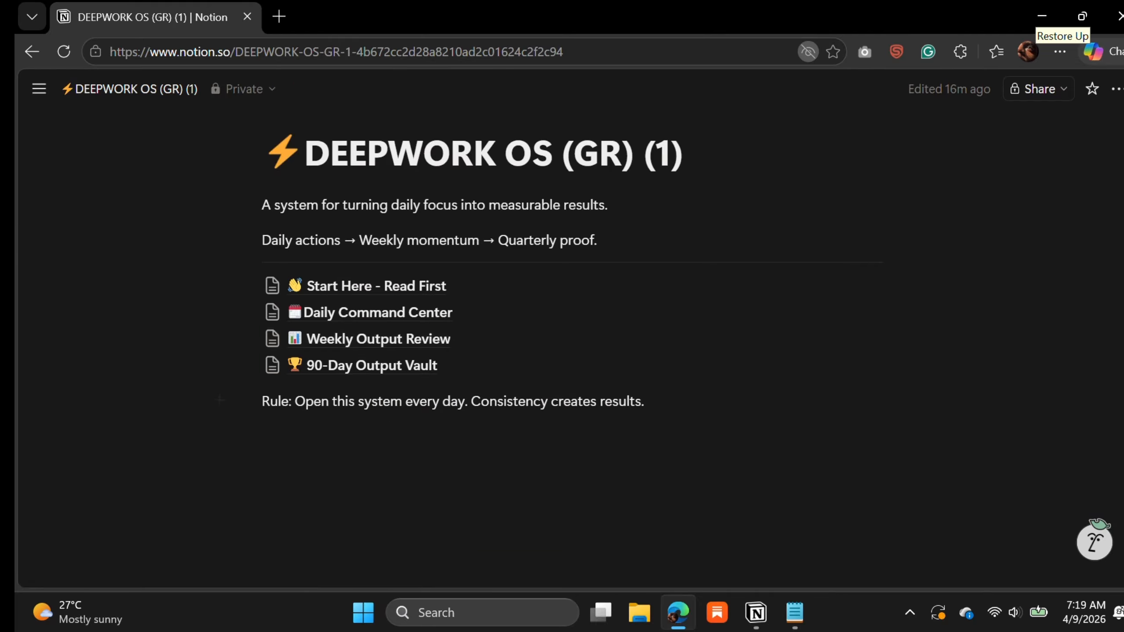
{"action": "left_click", "coordinate": [377, 313]}
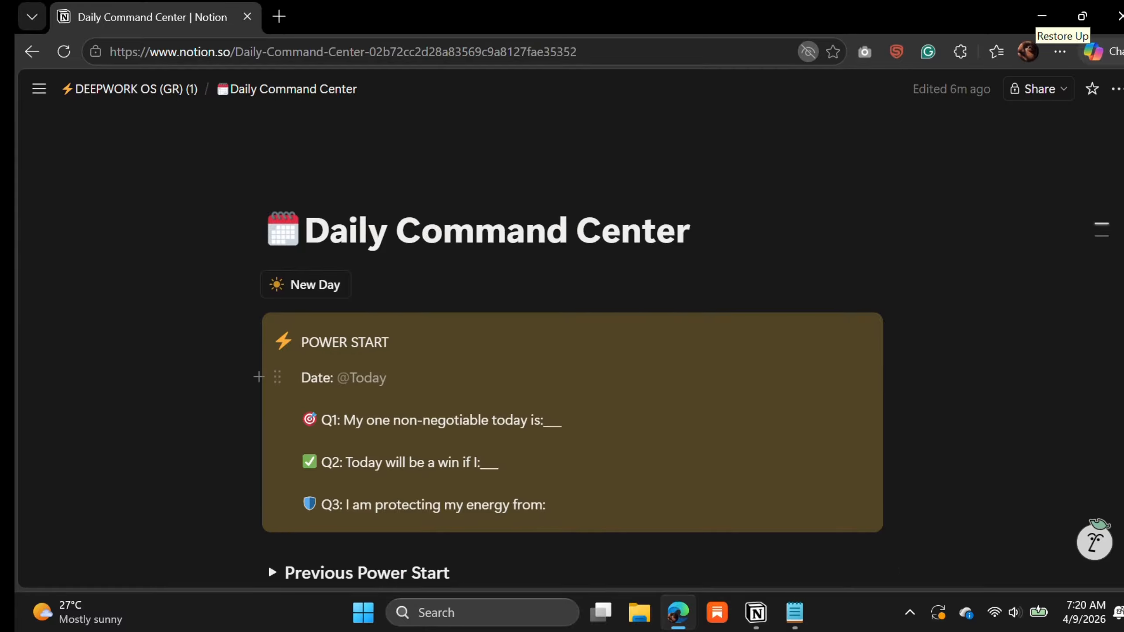
{"action": "scroll", "coordinate": [354, 358], "scroll_direction": "down", "scroll_amount": 8}
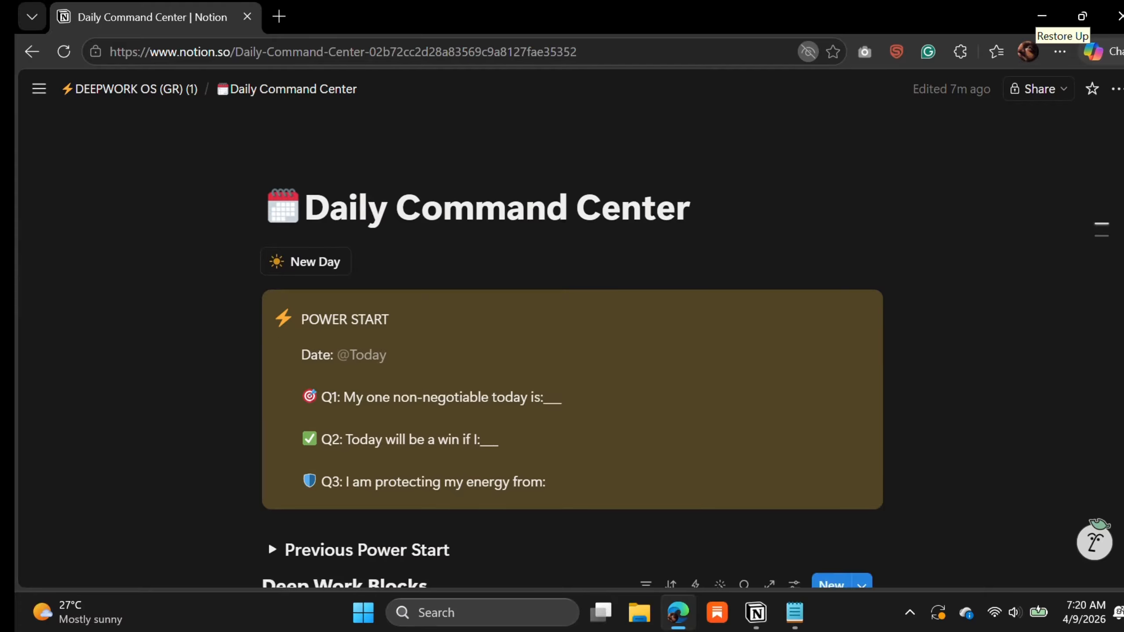
{"action": "scroll", "coordinate": [570, 310], "scroll_direction": "up", "scroll_amount": 4}
{"action": "scroll", "coordinate": [571, 310], "scroll_direction": "down", "scroll_amount": 2}
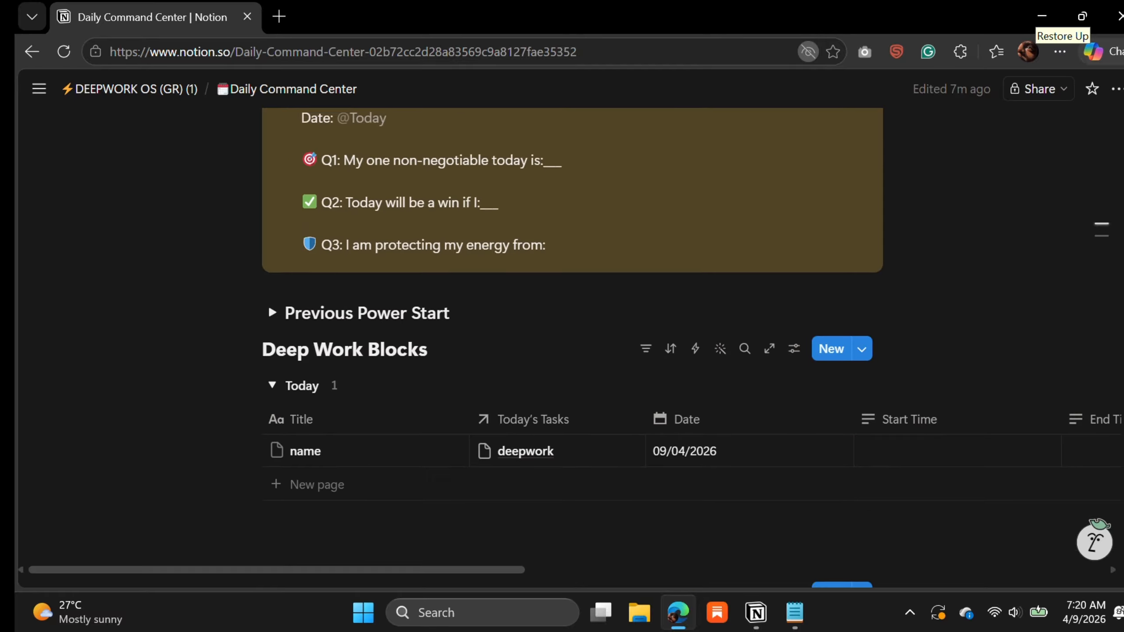
Step: Add a blank entry to today's Deep Work Blocks and check its date in the calendar without changing it
{"action": "left_click", "coordinate": [317, 479]}
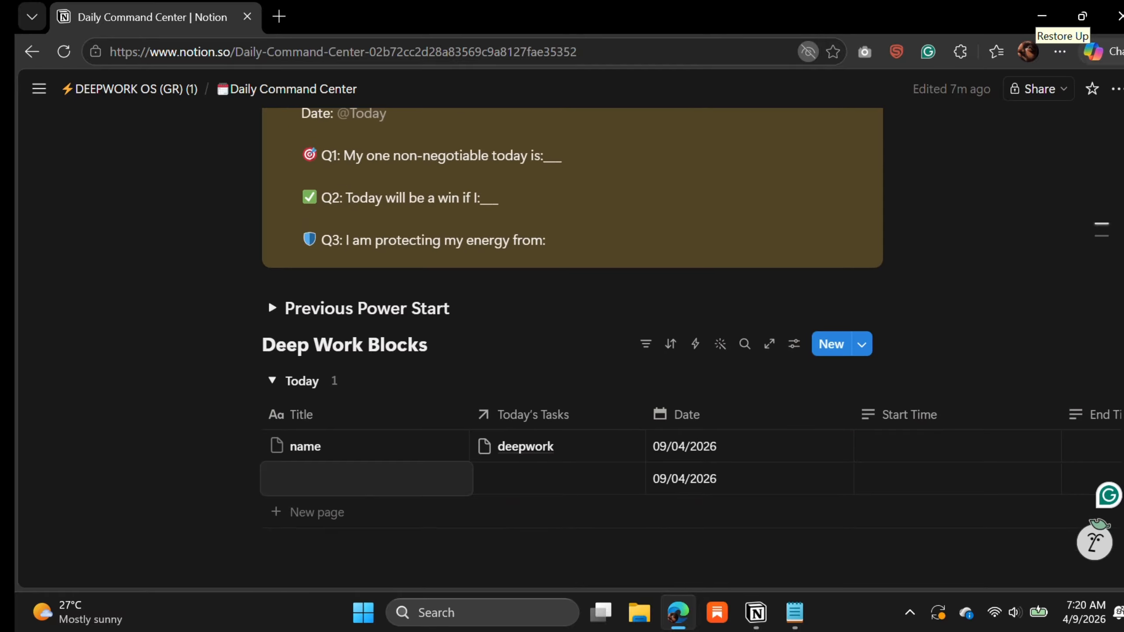
{"action": "left_click", "coordinate": [684, 478]}
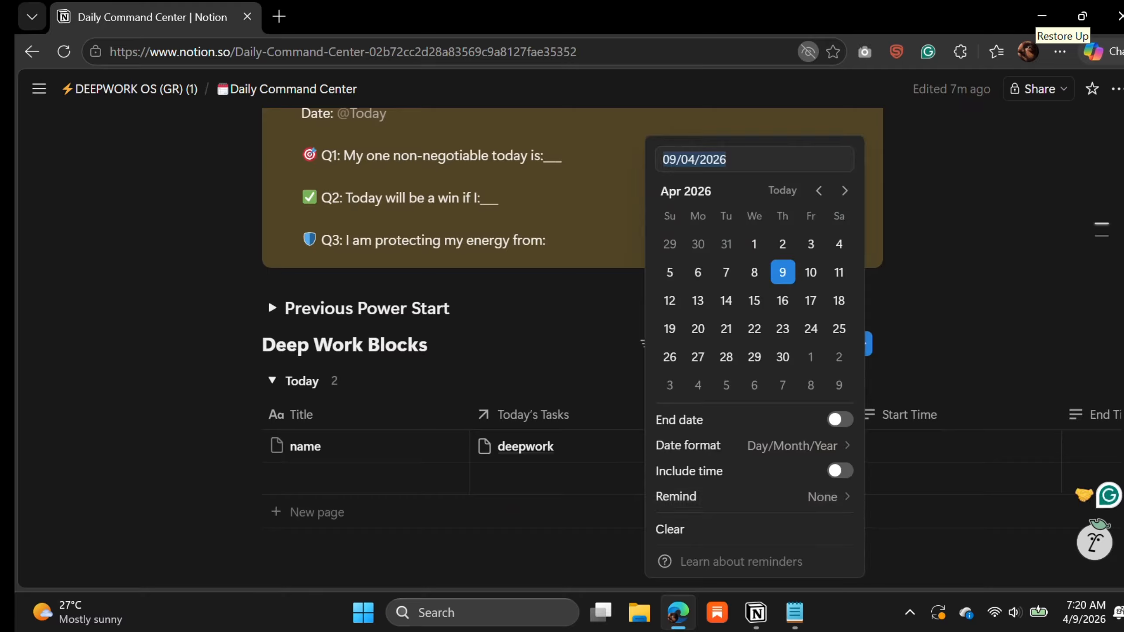
{"action": "key", "text": "Escape"}
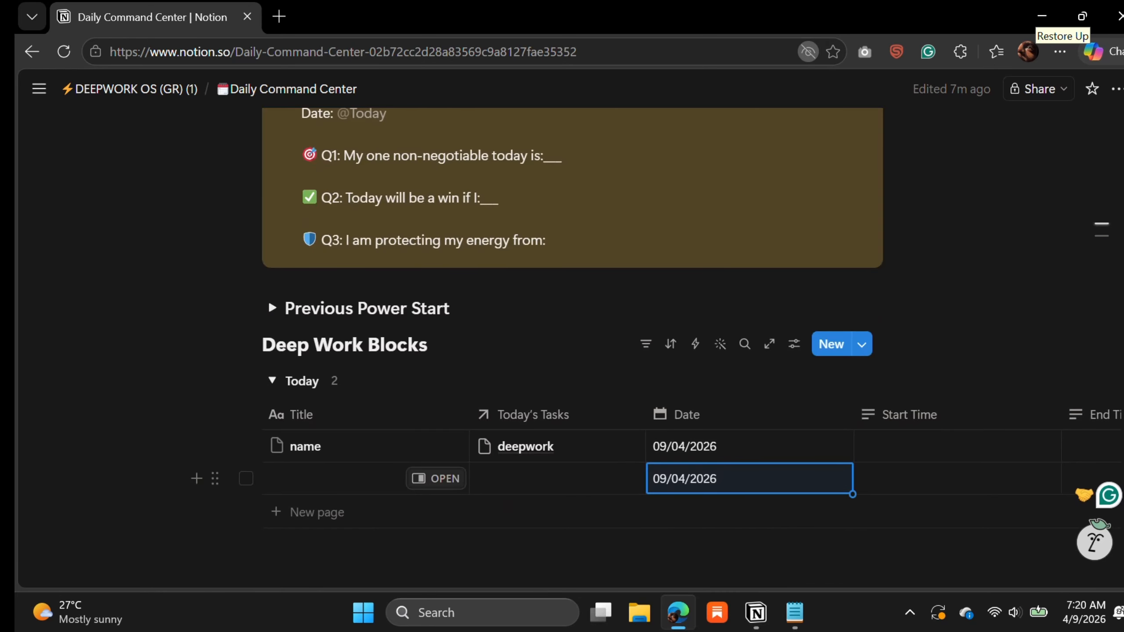
Step: Return to the DEEPWORK OS home page and look over its list of system pages
{"action": "scroll", "coordinate": [571, 319], "scroll_direction": "up", "scroll_amount": 5}
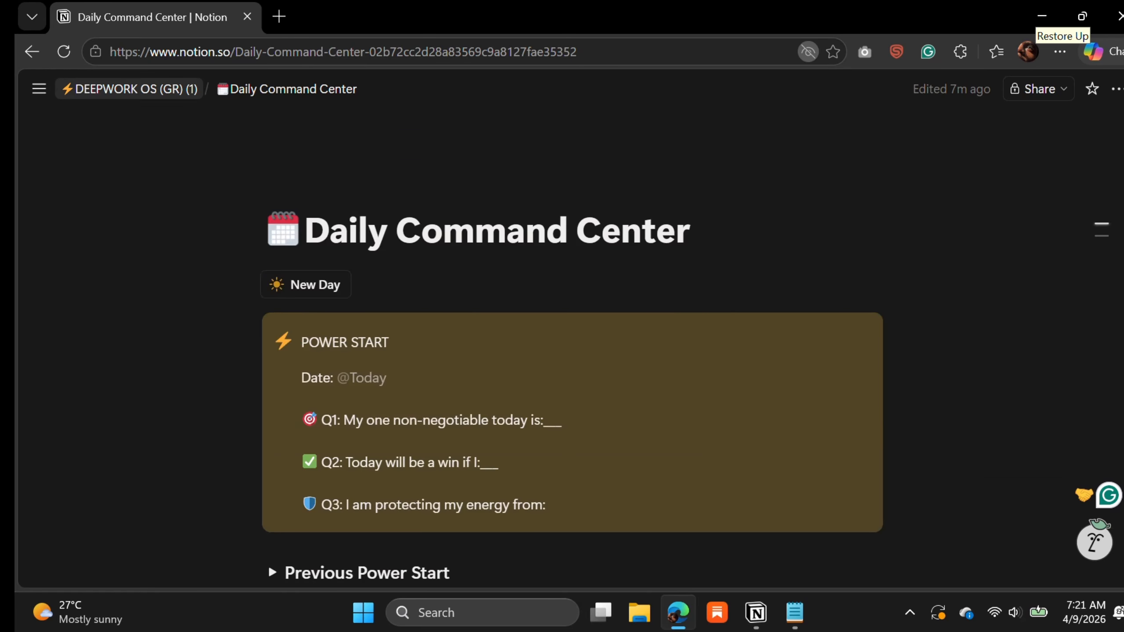
{"action": "left_click", "coordinate": [131, 89]}
{"action": "scroll", "coordinate": [376, 374], "scroll_direction": "down", "scroll_amount": 4}
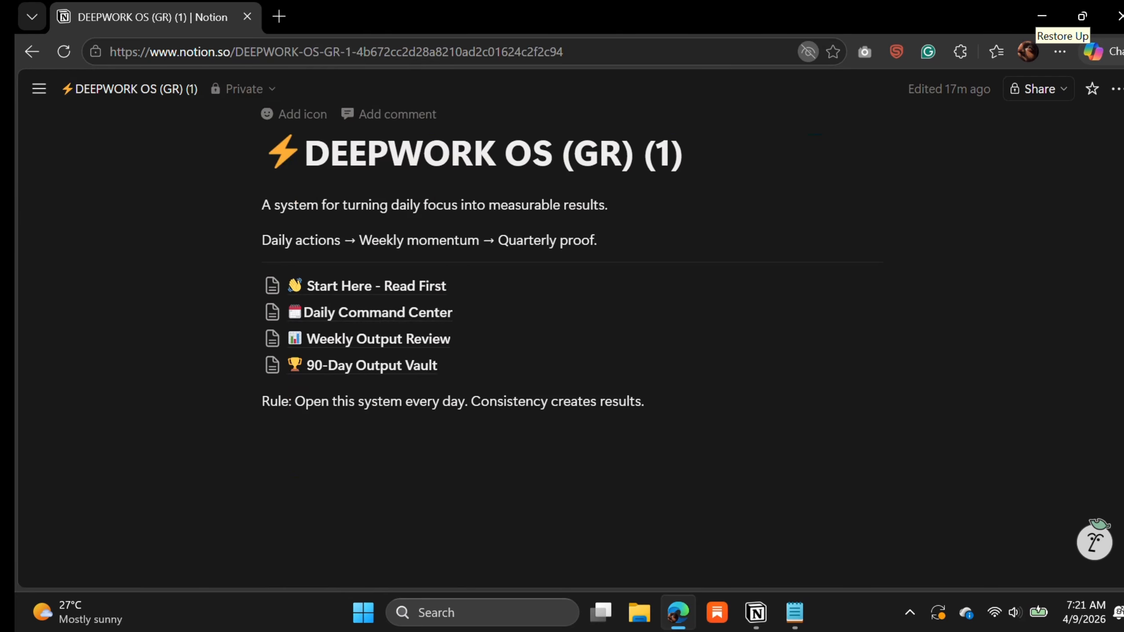
{"action": "scroll", "coordinate": [376, 374], "scroll_direction": "up", "scroll_amount": 2}
{"action": "mouse_move", "coordinate": [376, 374]}
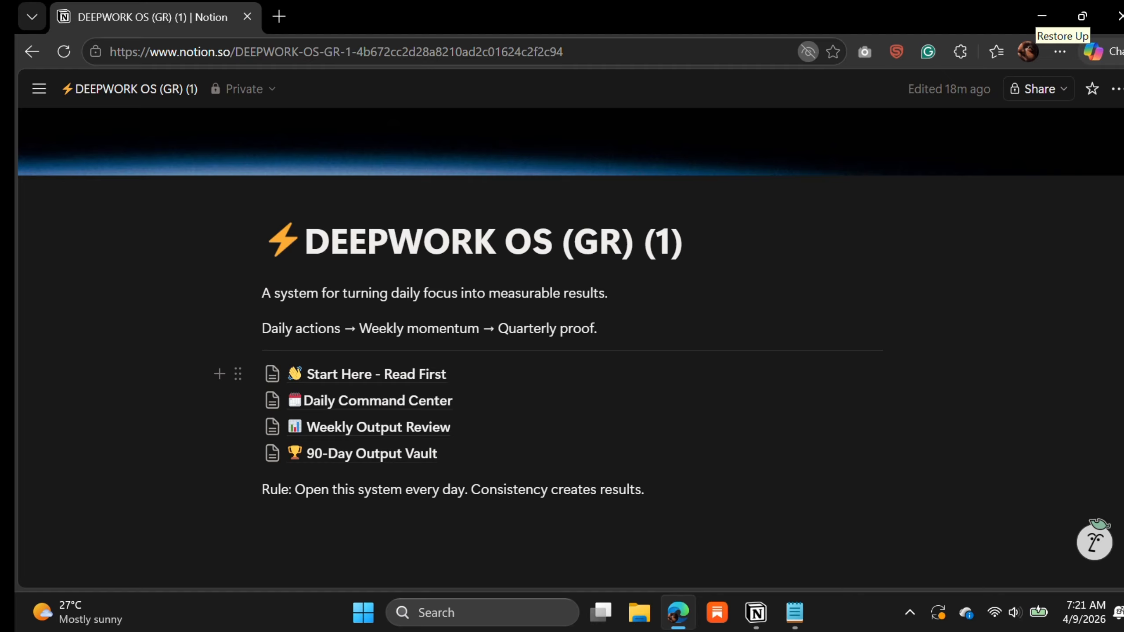
{"action": "scroll", "coordinate": [354, 372], "scroll_direction": "down", "scroll_amount": 1}
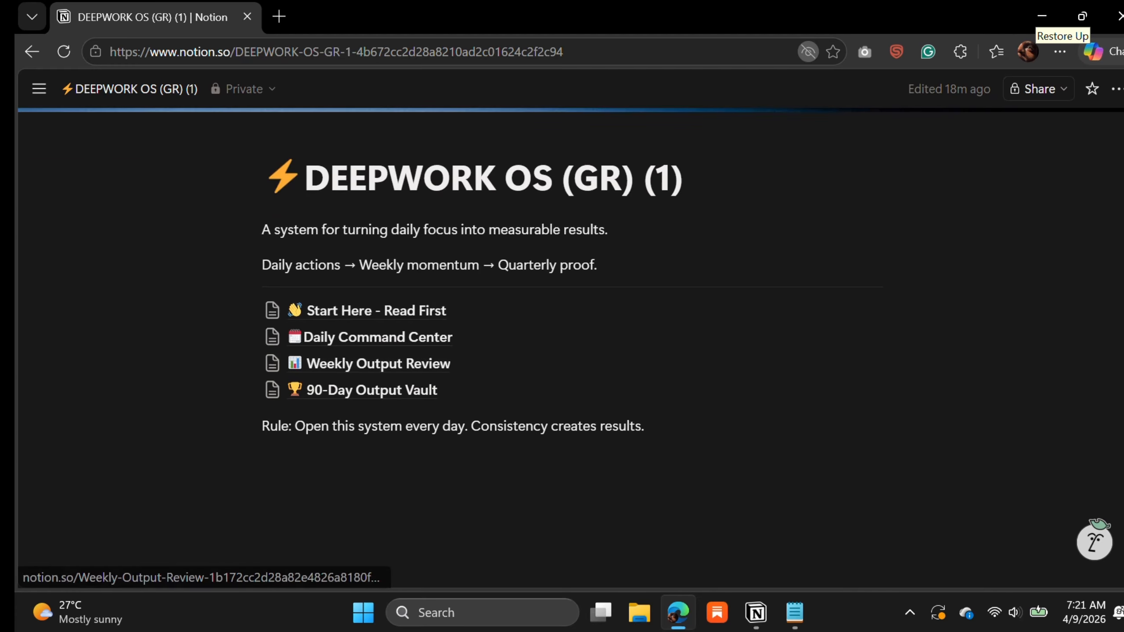